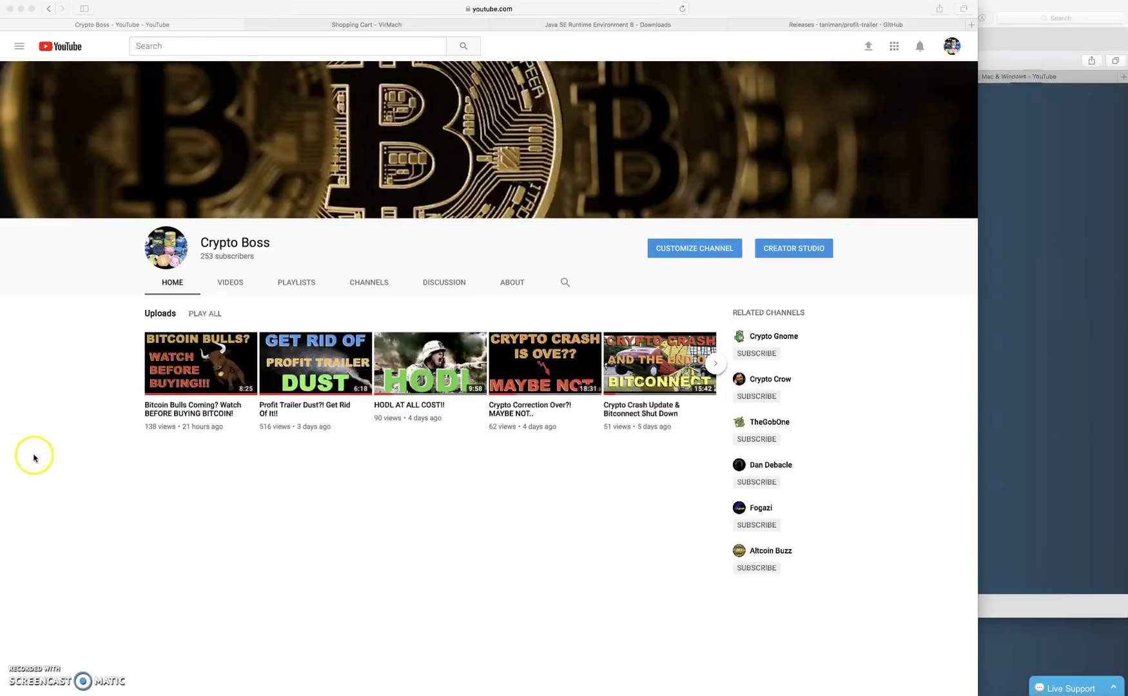
Focus the Safari window showing the Crypto Boss YouTube channel page.
{"action": "left_click", "coordinate": [226, 9]}
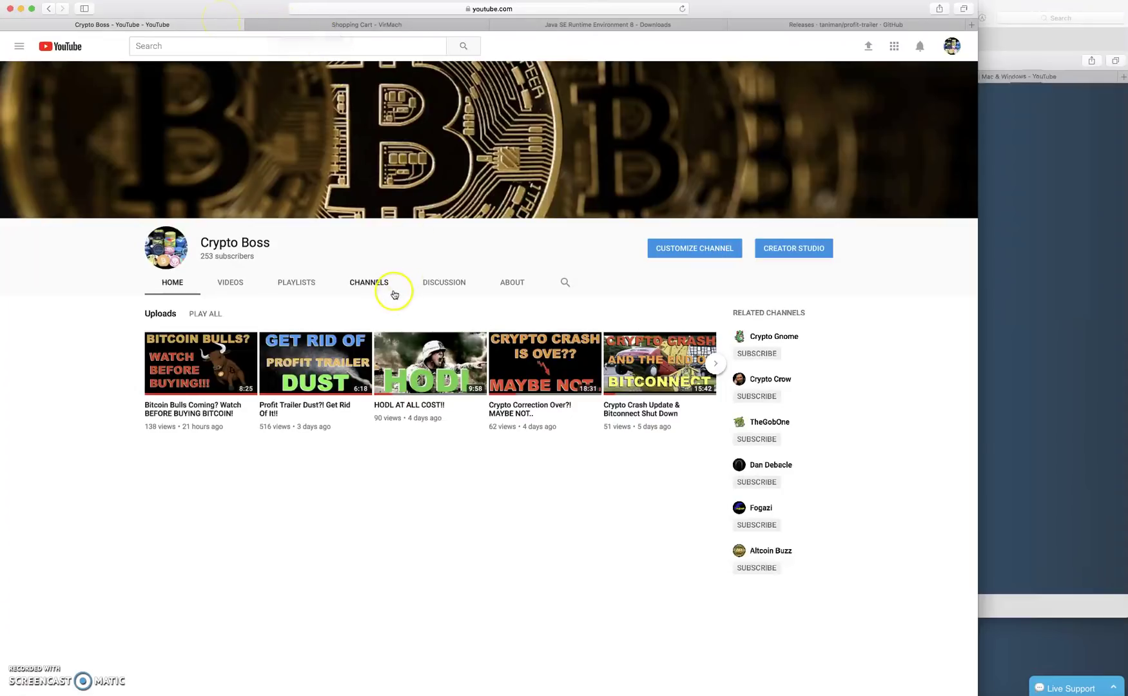
In the VirMach shopping cart, review the KVM & SSD Windows VPS plans and order SSD1G.
{"action": "left_click", "coordinate": [400, 24]}
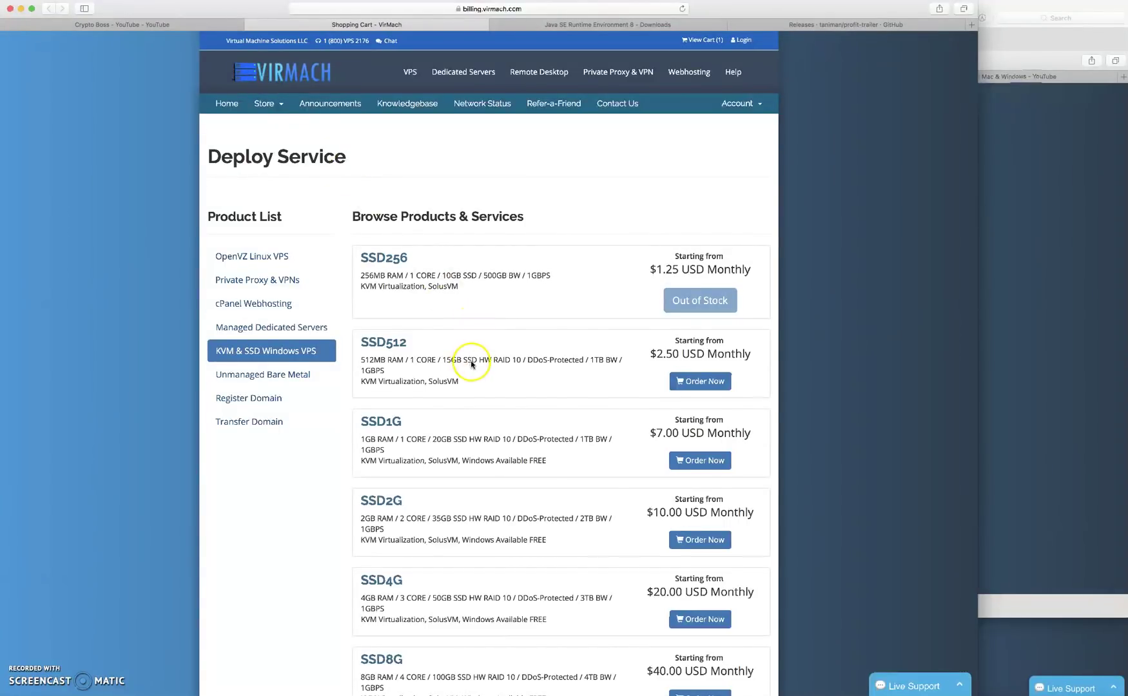
{"action": "scroll", "coordinate": [474, 331], "scroll_direction": "down", "scroll_amount": 3}
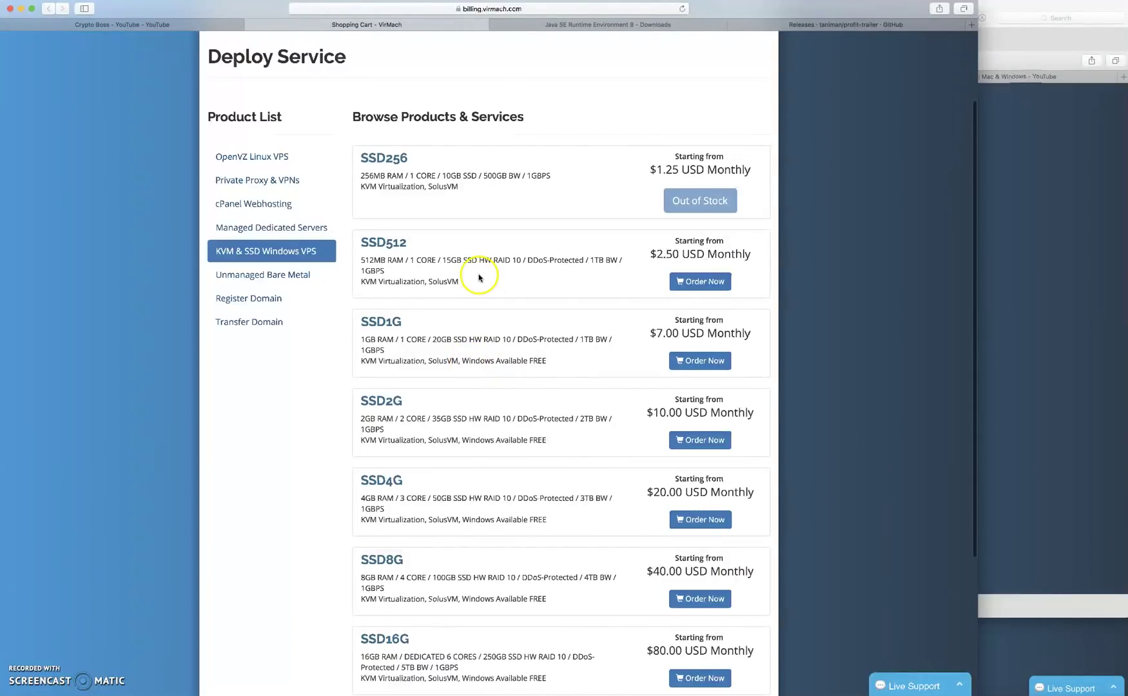
{"action": "scroll", "coordinate": [478, 281], "scroll_direction": "up", "scroll_amount": 3}
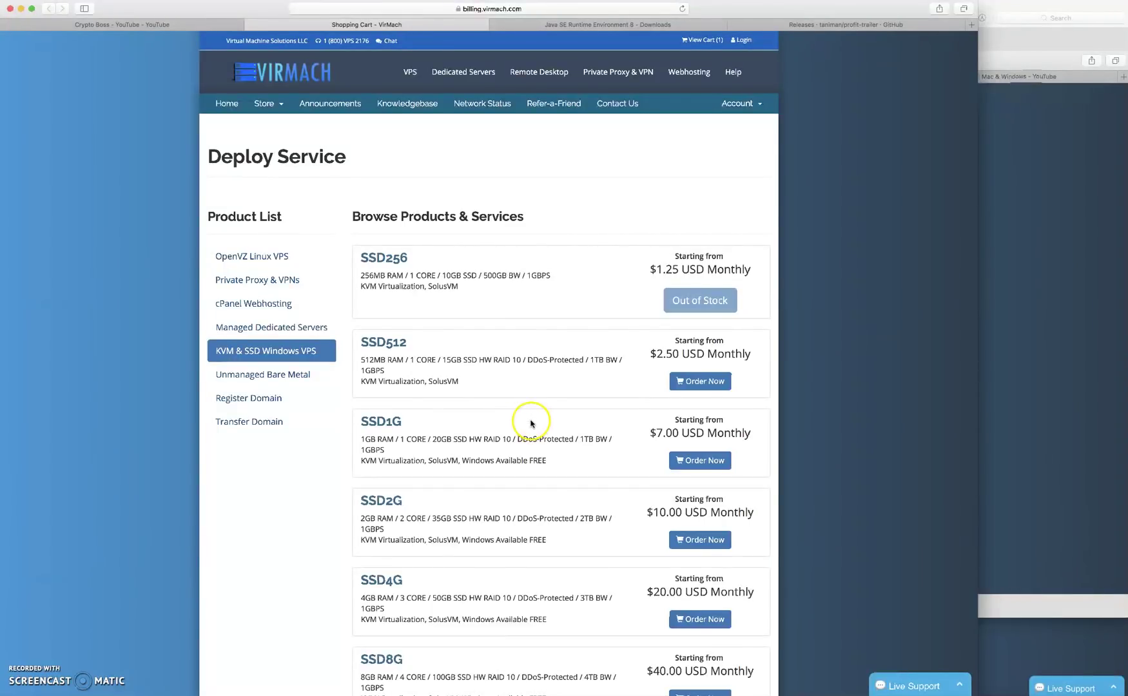
{"action": "scroll", "coordinate": [532, 433], "scroll_direction": "down", "scroll_amount": 1}
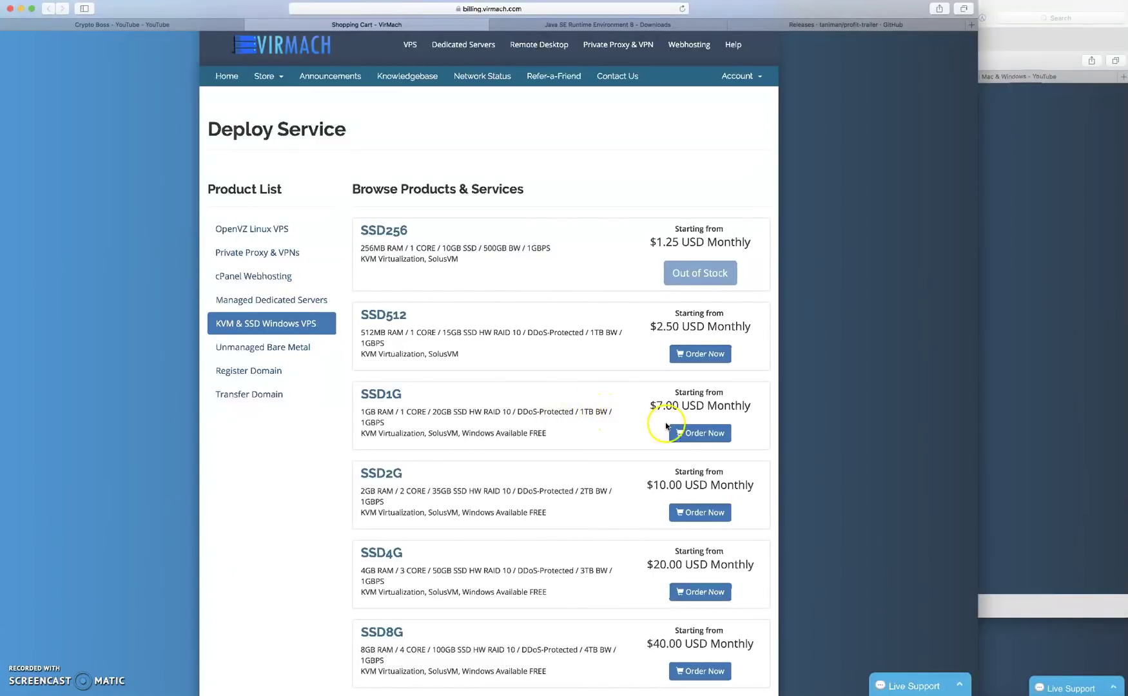
{"action": "left_click", "coordinate": [712, 439]}
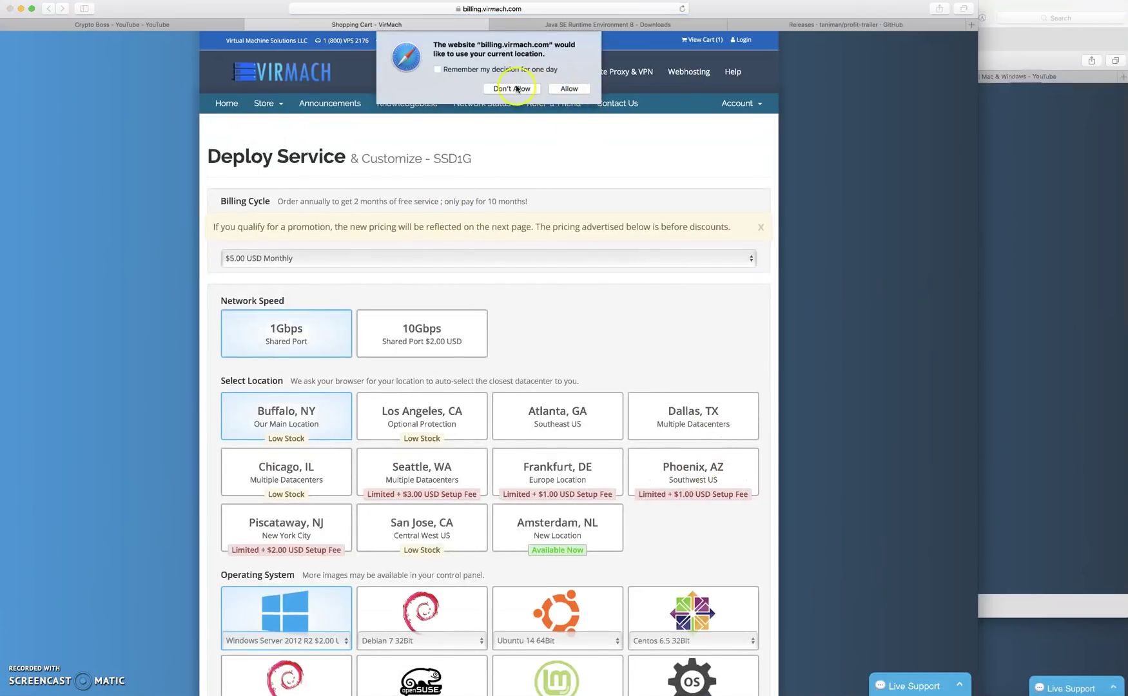
Decline the location prompt and look through the SSD1G configuration options.
{"action": "left_click", "coordinate": [512, 88]}
{"action": "scroll", "coordinate": [168, 292], "scroll_direction": "down", "scroll_amount": 1}
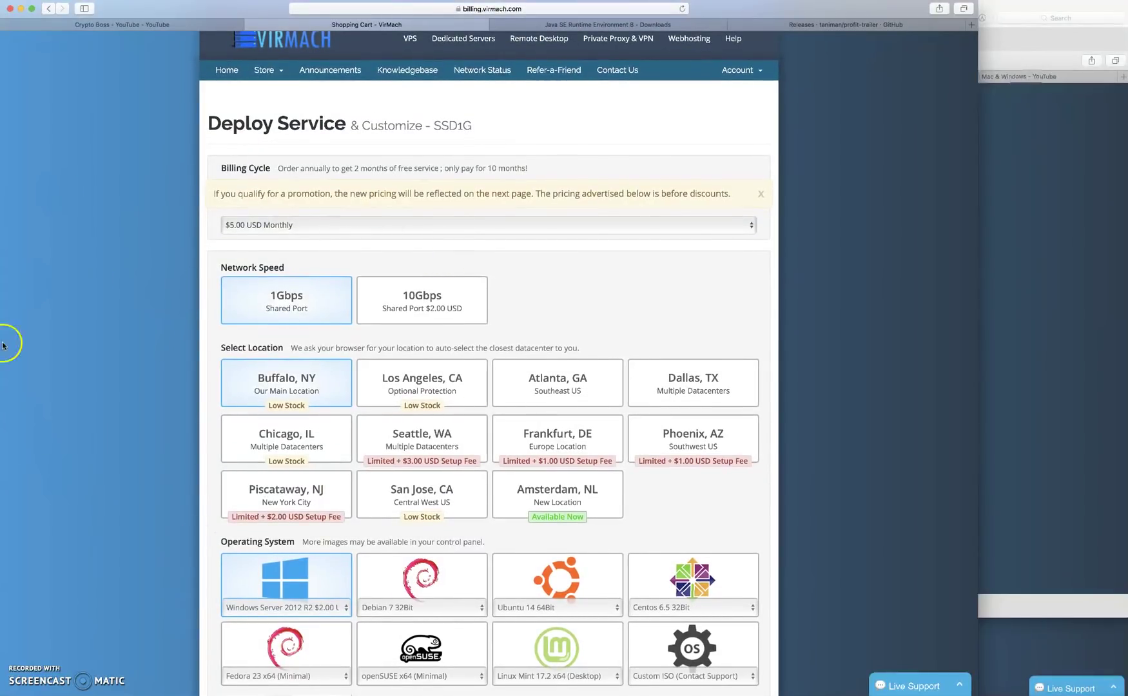
{"action": "scroll", "coordinate": [170, 335], "scroll_direction": "down", "scroll_amount": 3}
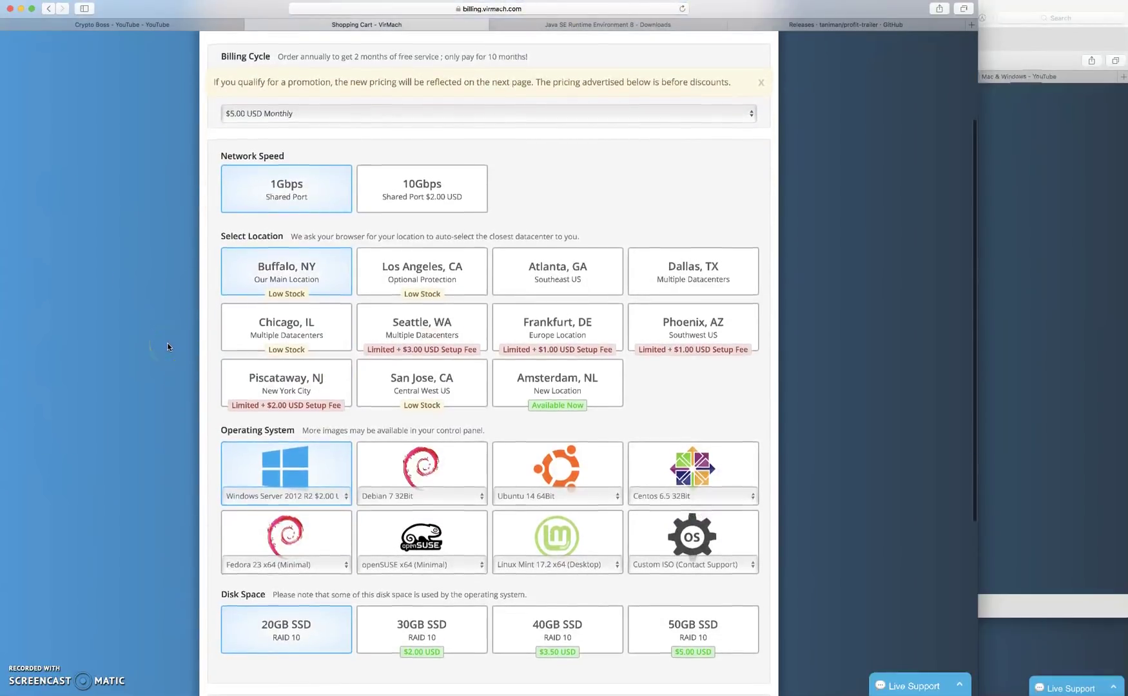
{"action": "scroll", "coordinate": [167, 344], "scroll_direction": "down", "scroll_amount": 1}
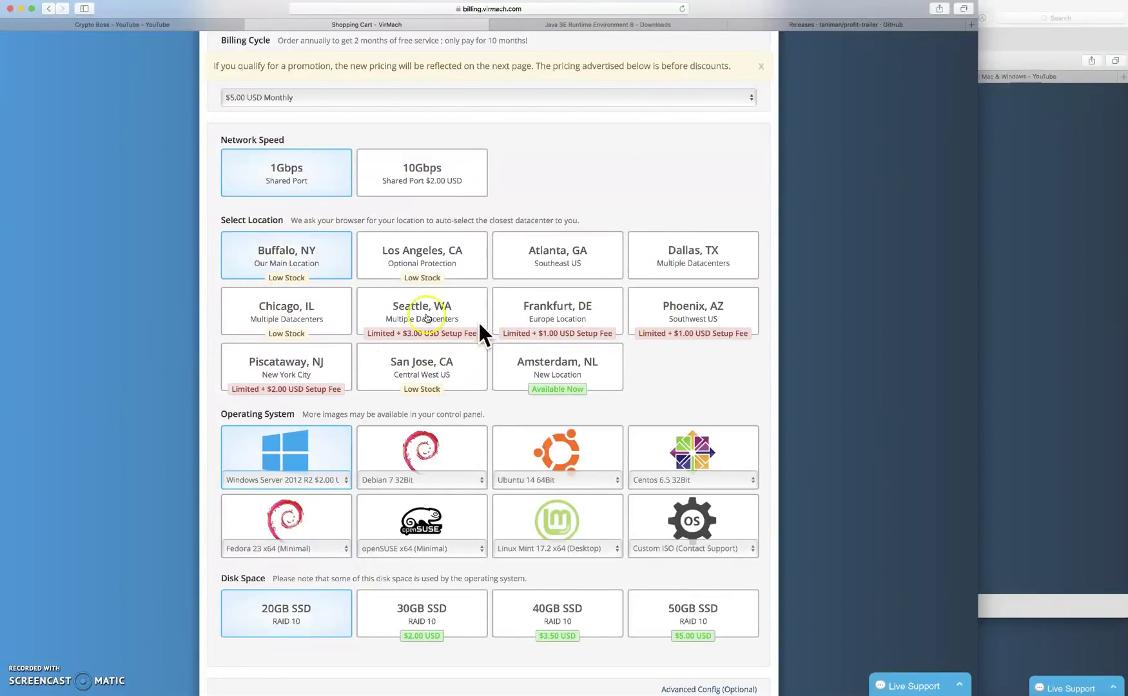
{"action": "scroll", "coordinate": [278, 371], "scroll_direction": "down", "scroll_amount": 2}
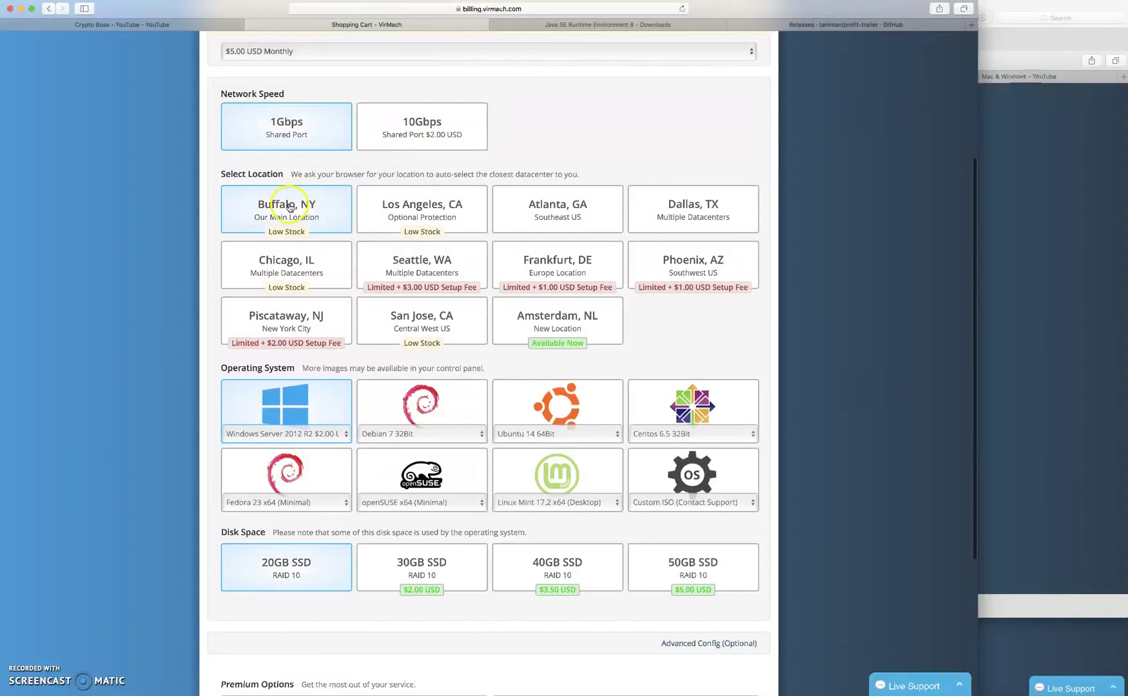
{"action": "scroll", "coordinate": [194, 342], "scroll_direction": "down", "scroll_amount": 2}
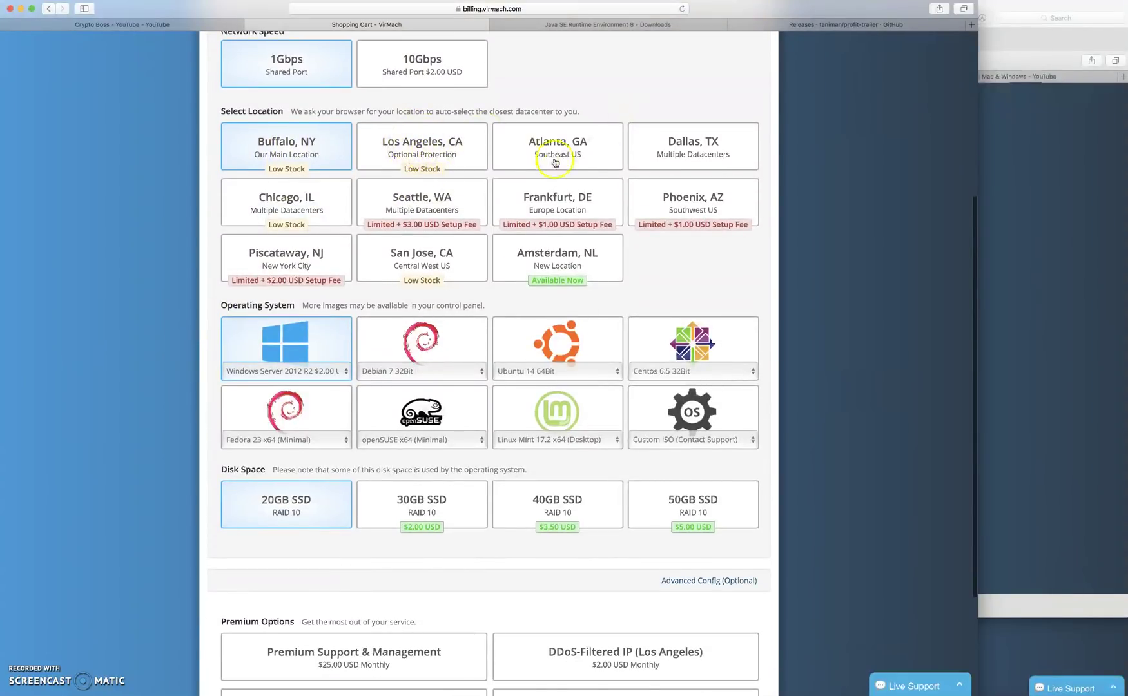
{"action": "scroll", "coordinate": [95, 348], "scroll_direction": "down", "scroll_amount": 1}
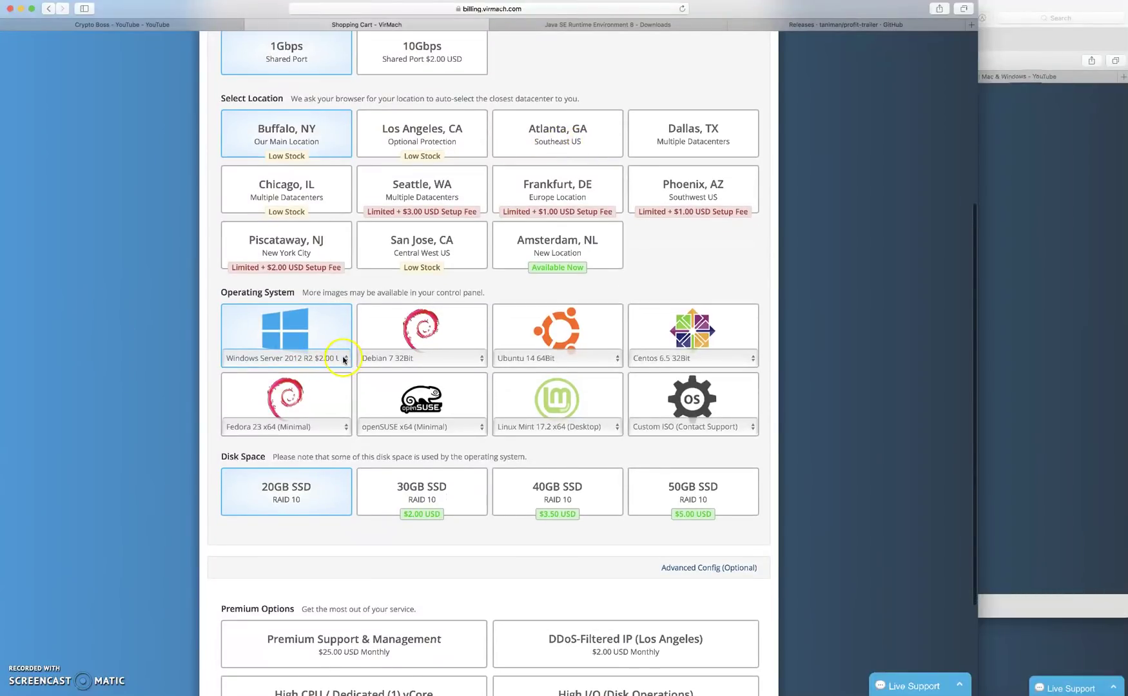
{"action": "scroll", "coordinate": [151, 359], "scroll_direction": "down", "scroll_amount": 3}
Keep Windows Server 2012 R2 selected as the operating system.
{"action": "left_click", "coordinate": [345, 309]}
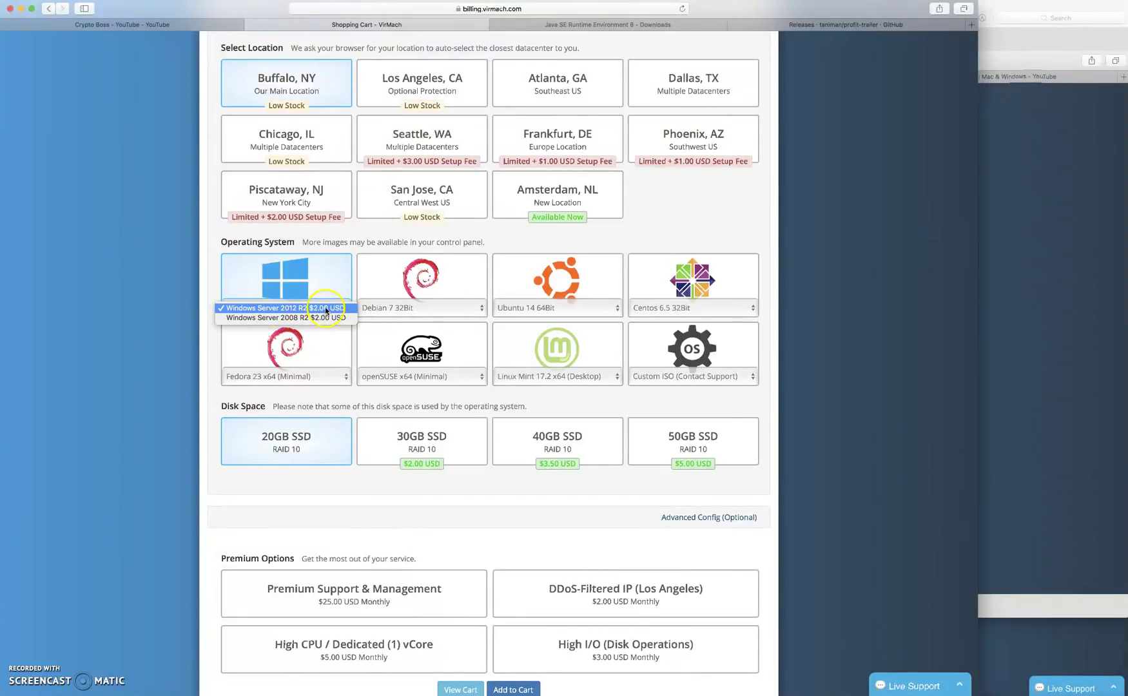
{"action": "left_click", "coordinate": [325, 308]}
{"action": "scroll", "coordinate": [160, 309], "scroll_direction": "down", "scroll_amount": 3}
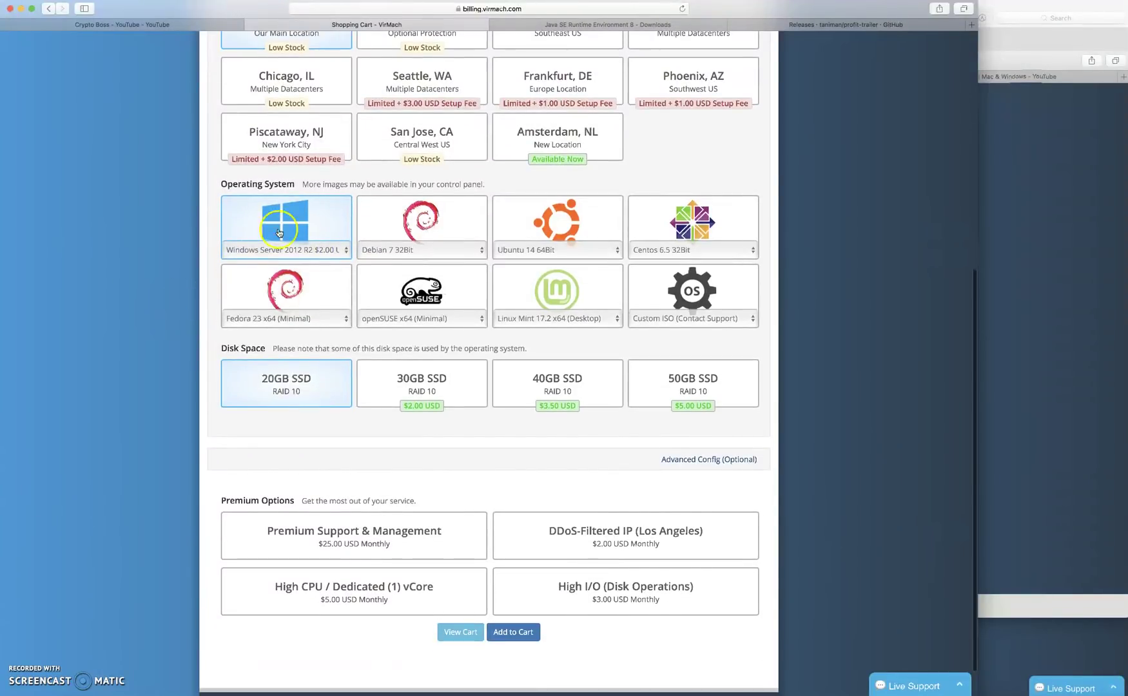
{"action": "left_click", "coordinate": [311, 250]}
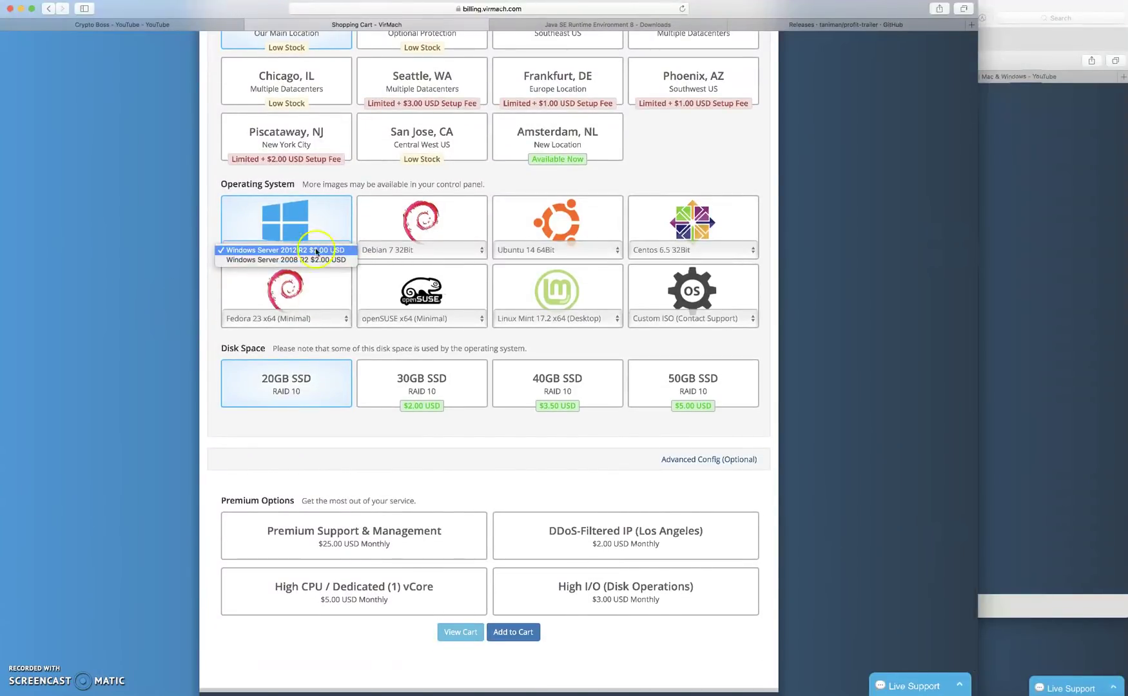
{"action": "left_click", "coordinate": [202, 271]}
{"action": "scroll", "coordinate": [205, 284], "scroll_direction": "down", "scroll_amount": 2}
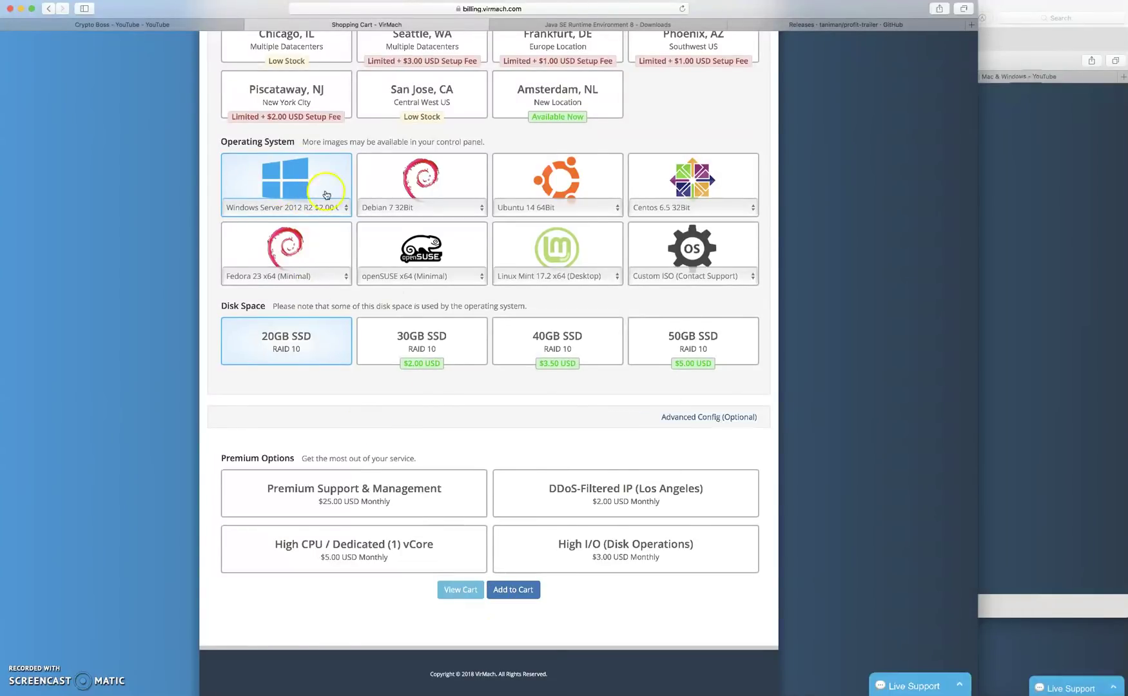
{"action": "scroll", "coordinate": [176, 324], "scroll_direction": "up", "scroll_amount": 3}
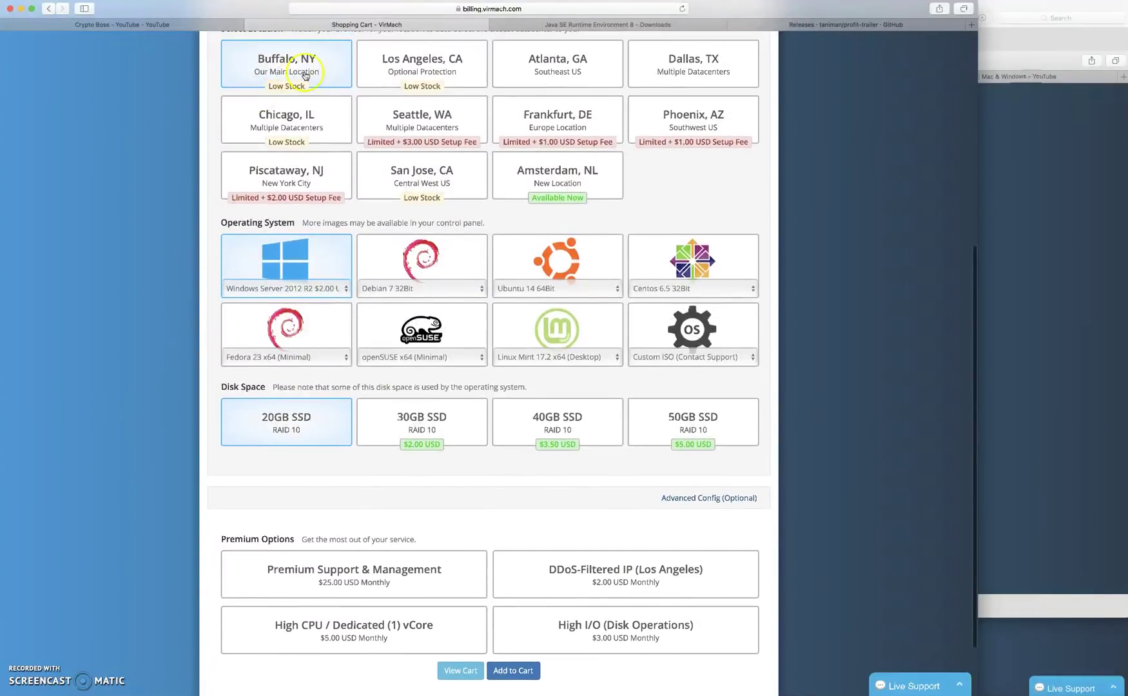
{"action": "scroll", "coordinate": [181, 305], "scroll_direction": "down", "scroll_amount": 3}
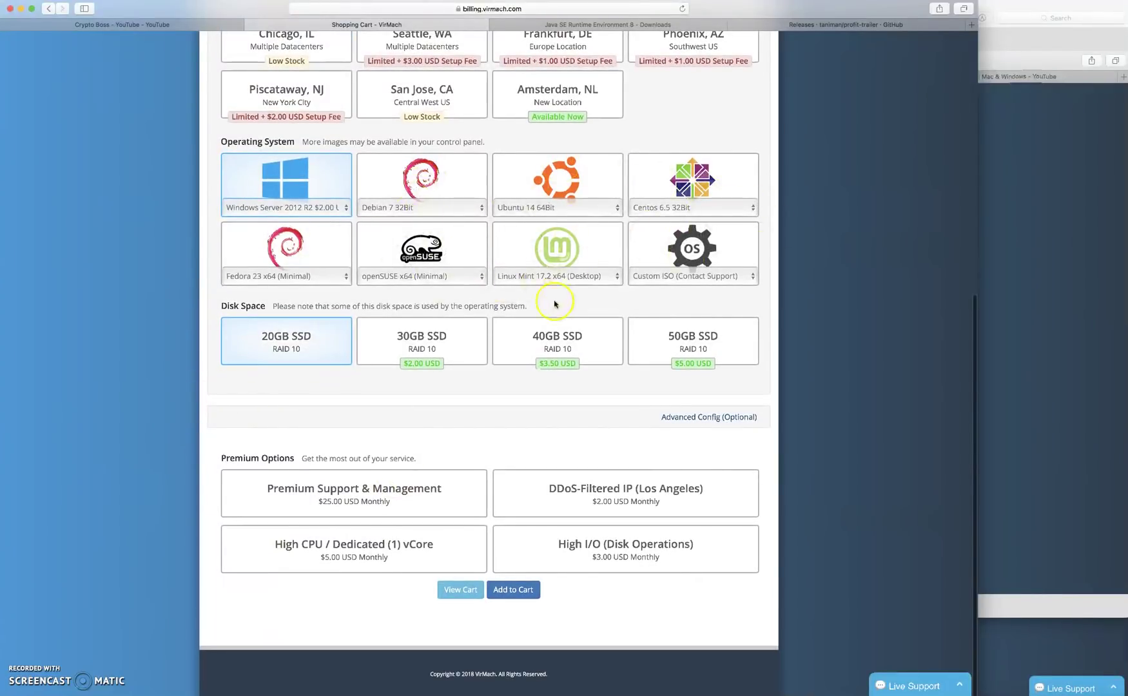
Add SSD1G to the cart, remove the duplicate item for a $7.00 total, and switch to the Client Area.
{"action": "left_click", "coordinate": [515, 591]}
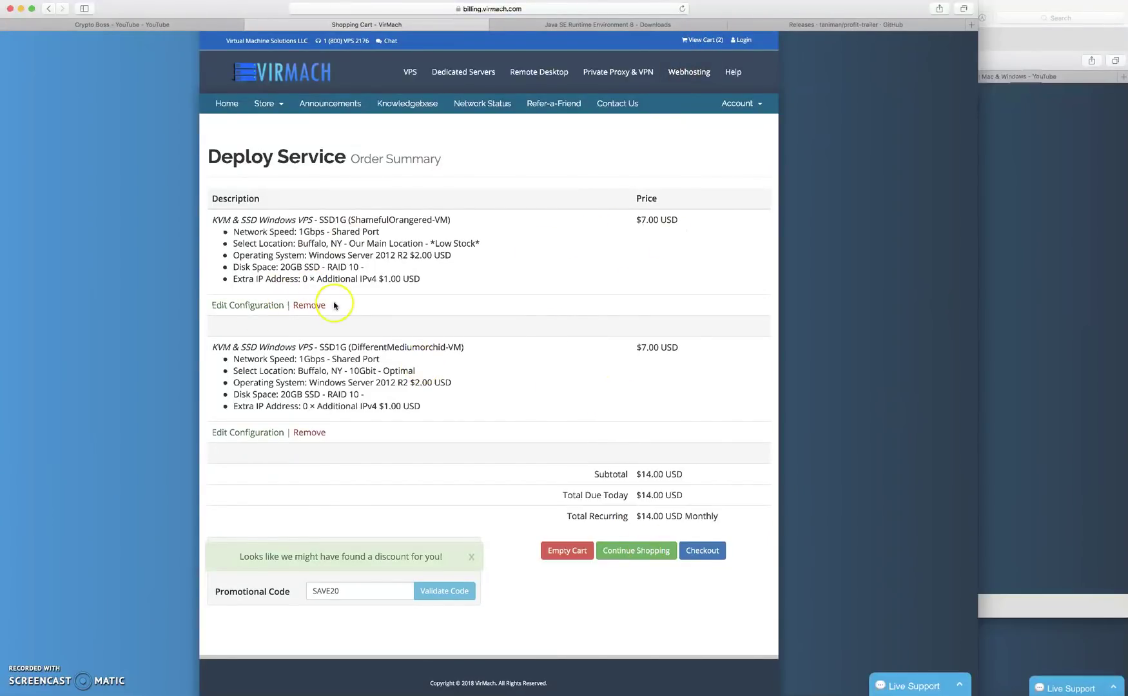
{"action": "left_click", "coordinate": [314, 305]}
{"action": "left_click", "coordinate": [587, 365]}
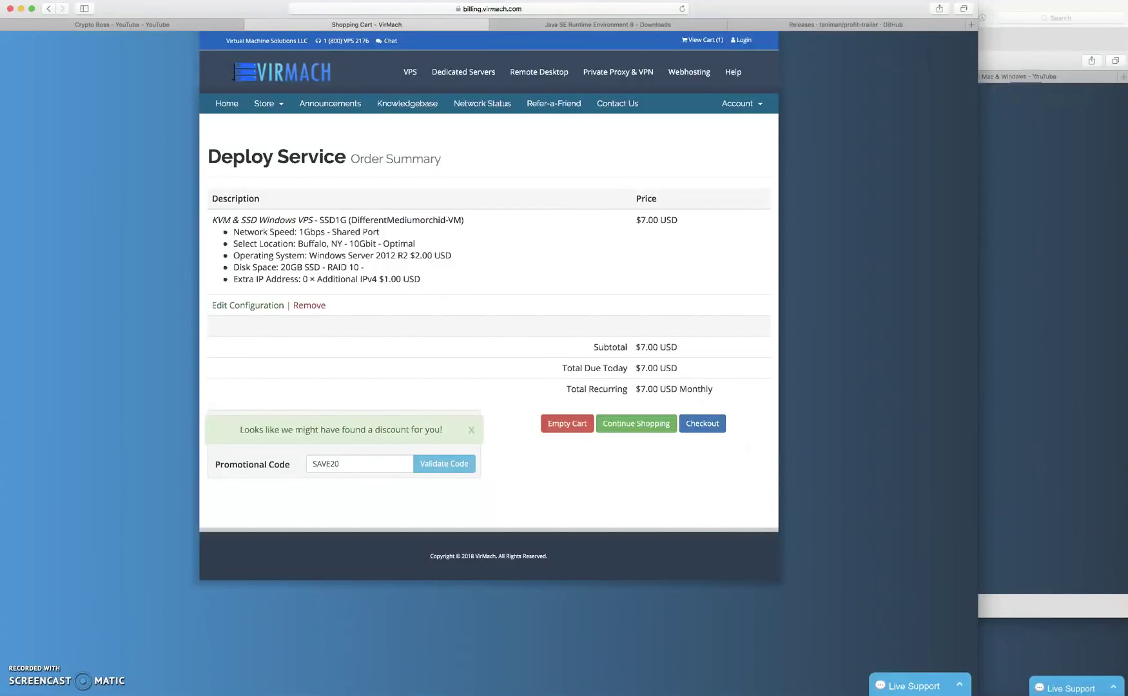
{"action": "key", "text": "super+Tab"}
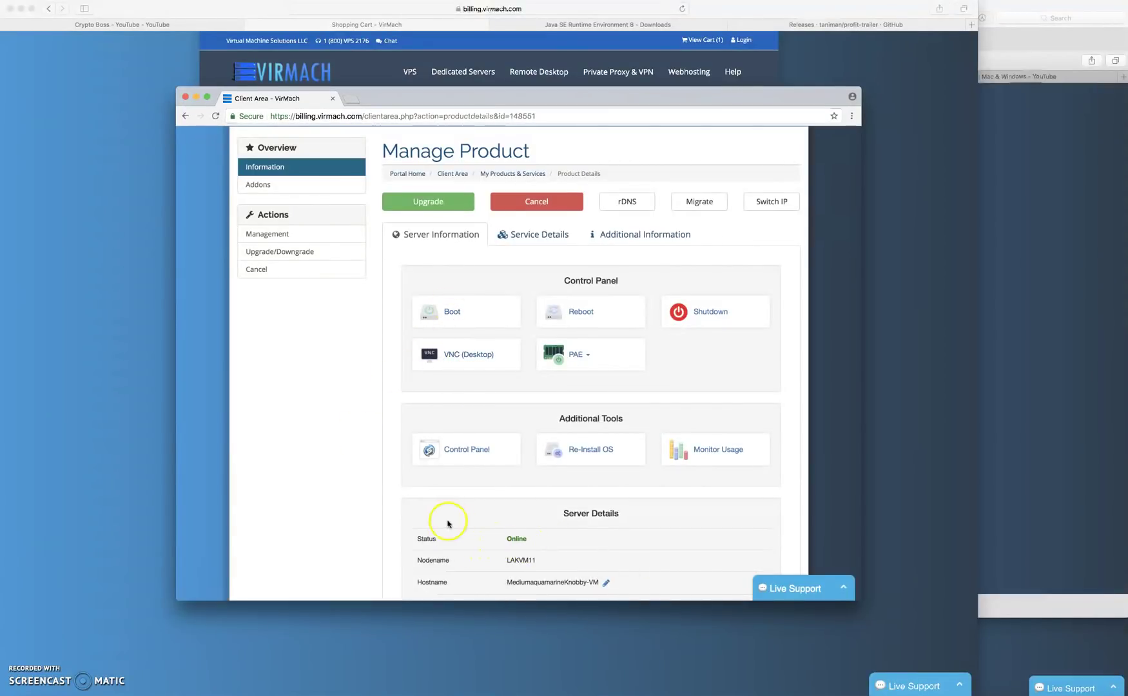
Launch the VNC (Desktop) console and minimize the Firewall and Administrative Tools windows.
{"action": "left_click", "coordinate": [462, 360]}
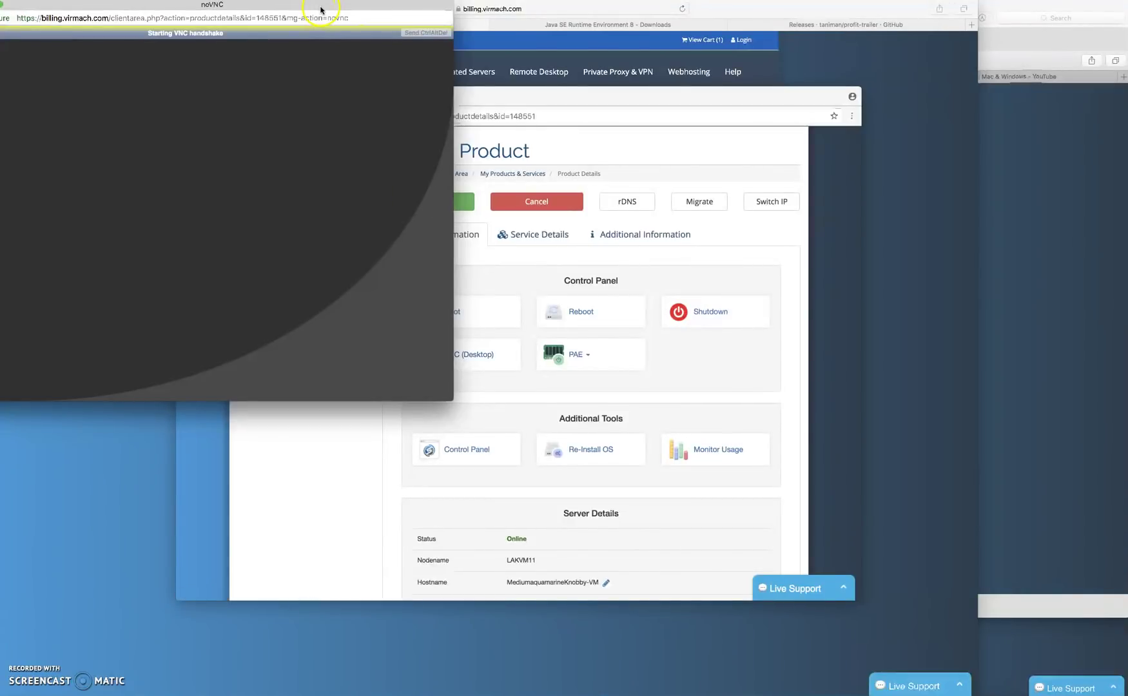
{"action": "left_click_drag", "start_coordinate": [321, 9], "coordinate": [433, 67]}
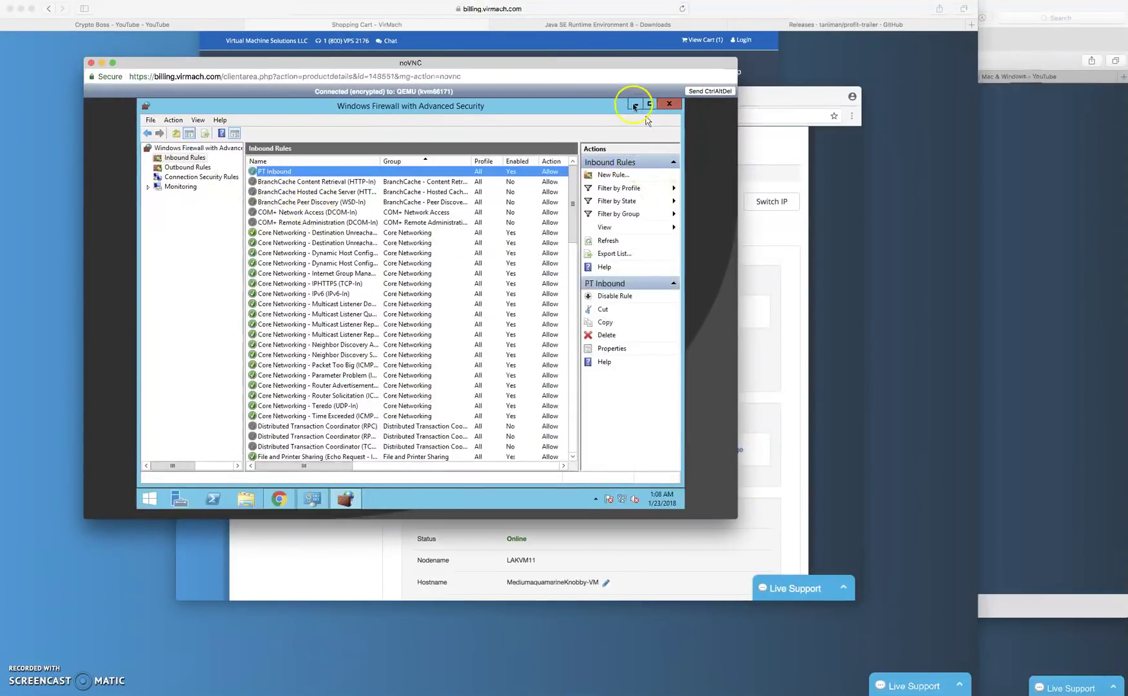
{"action": "left_click", "coordinate": [633, 105]}
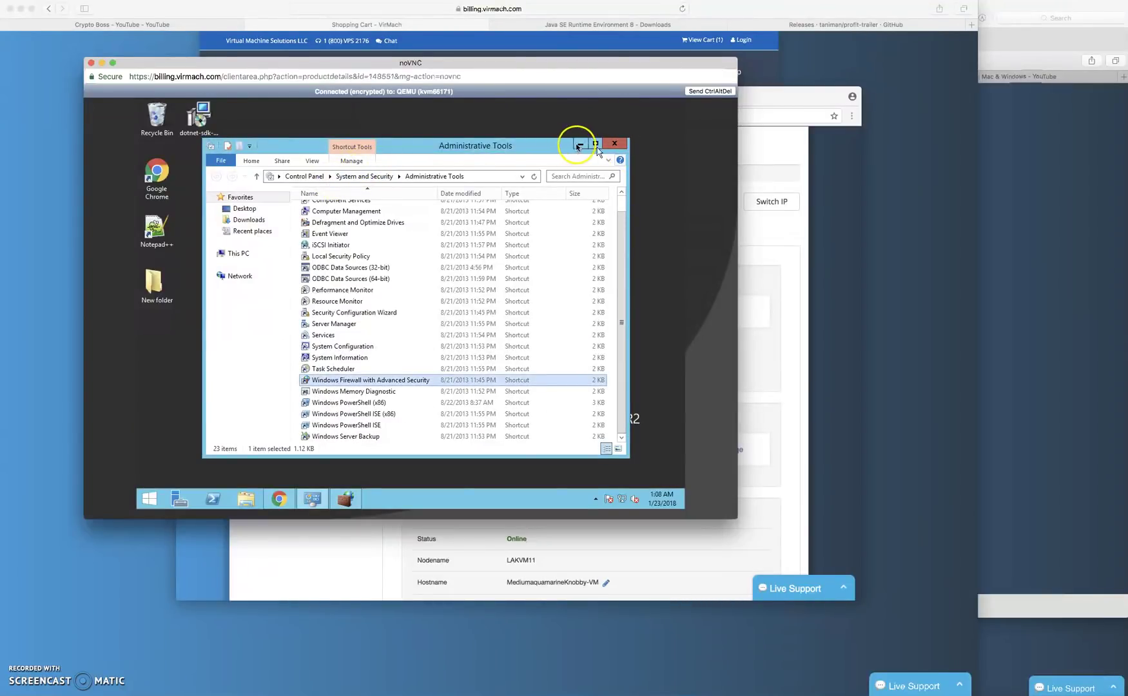
{"action": "left_click", "coordinate": [579, 145]}
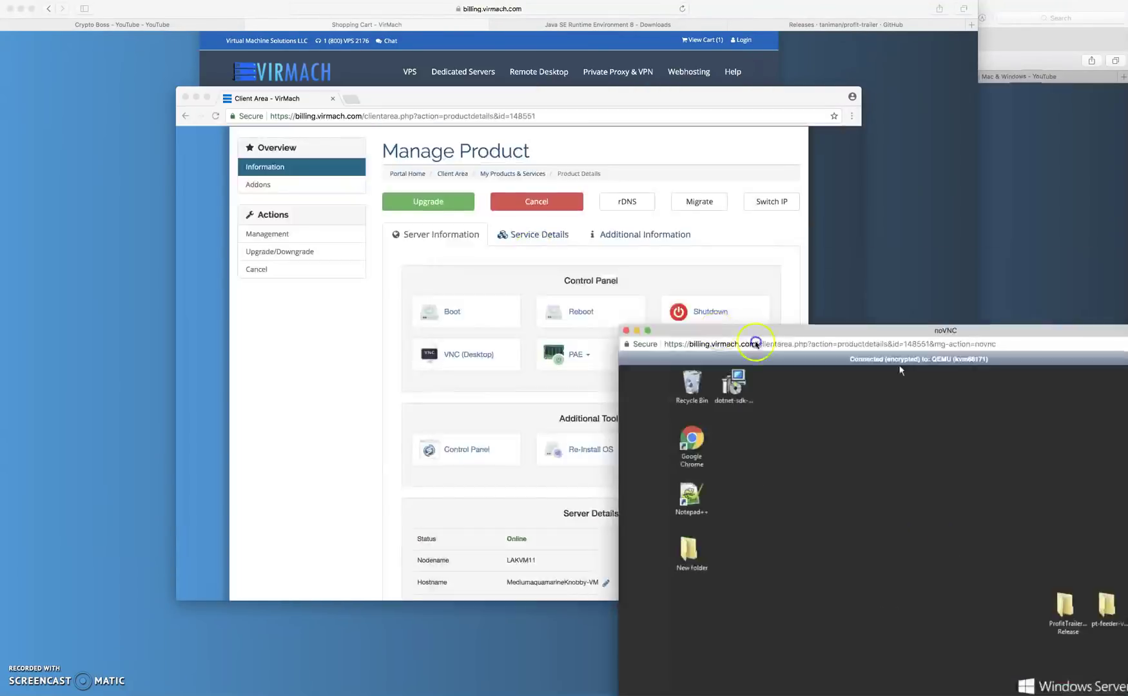
Reposition the noVNC console window so it sits beside the Manage Product page.
{"action": "left_click_drag", "start_coordinate": [771, 346], "coordinate": [1081, 270]}
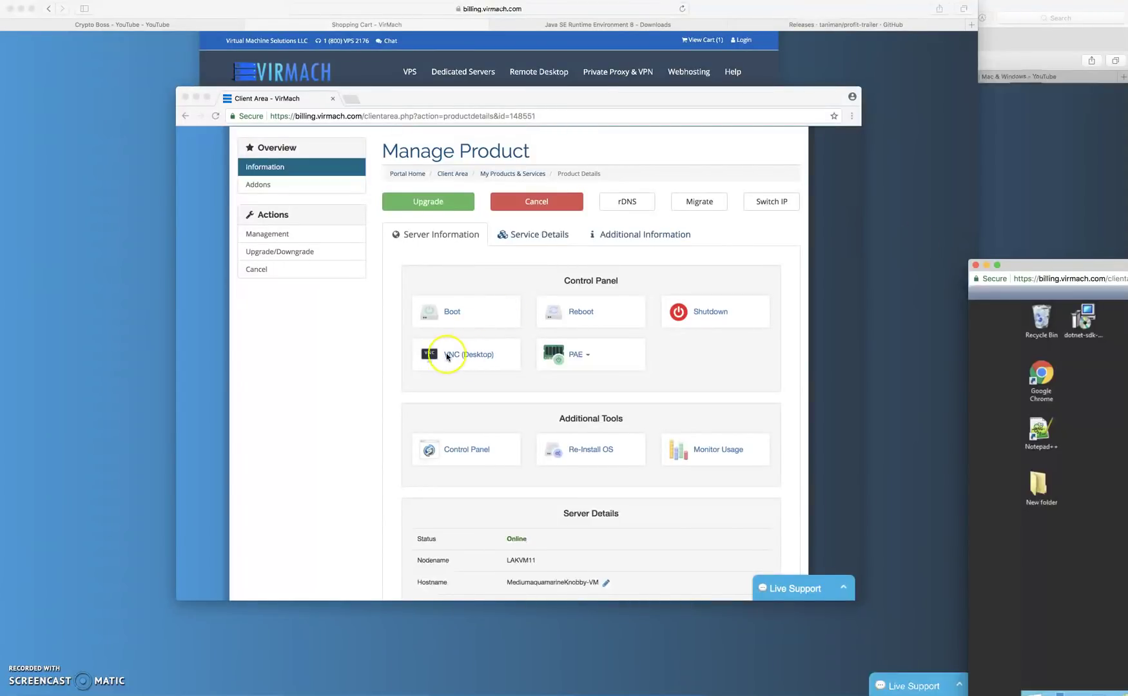
{"action": "left_click_drag", "start_coordinate": [1058, 265], "coordinate": [454, 132]}
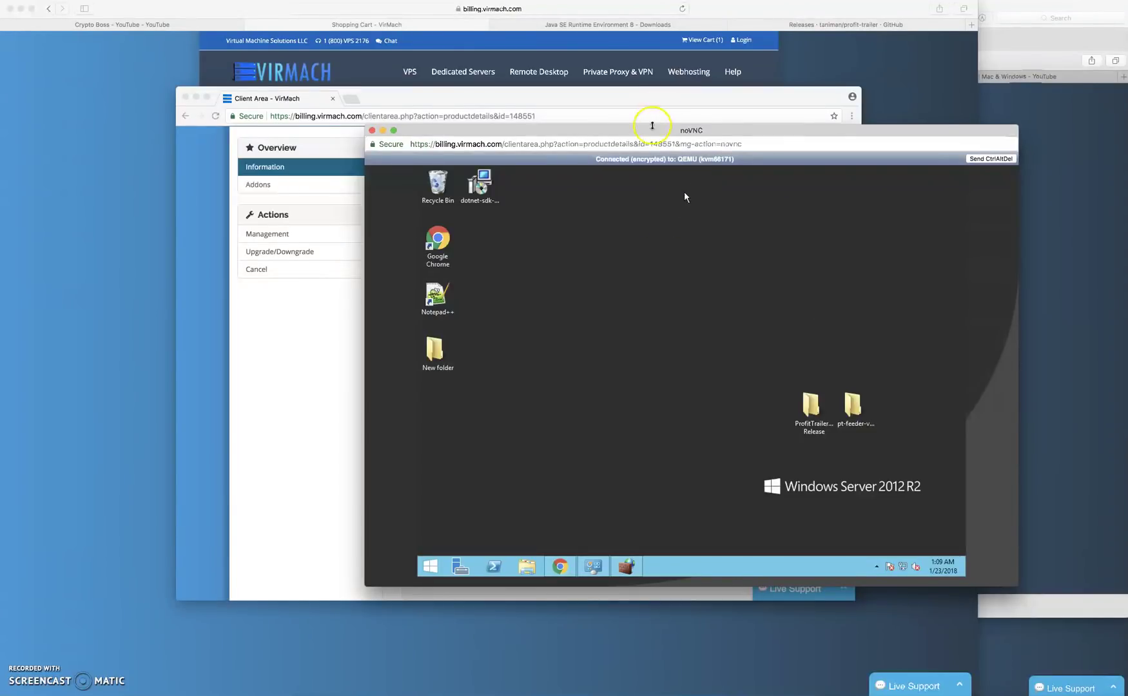
{"action": "left_click_drag", "start_coordinate": [651, 130], "coordinate": [559, 92]}
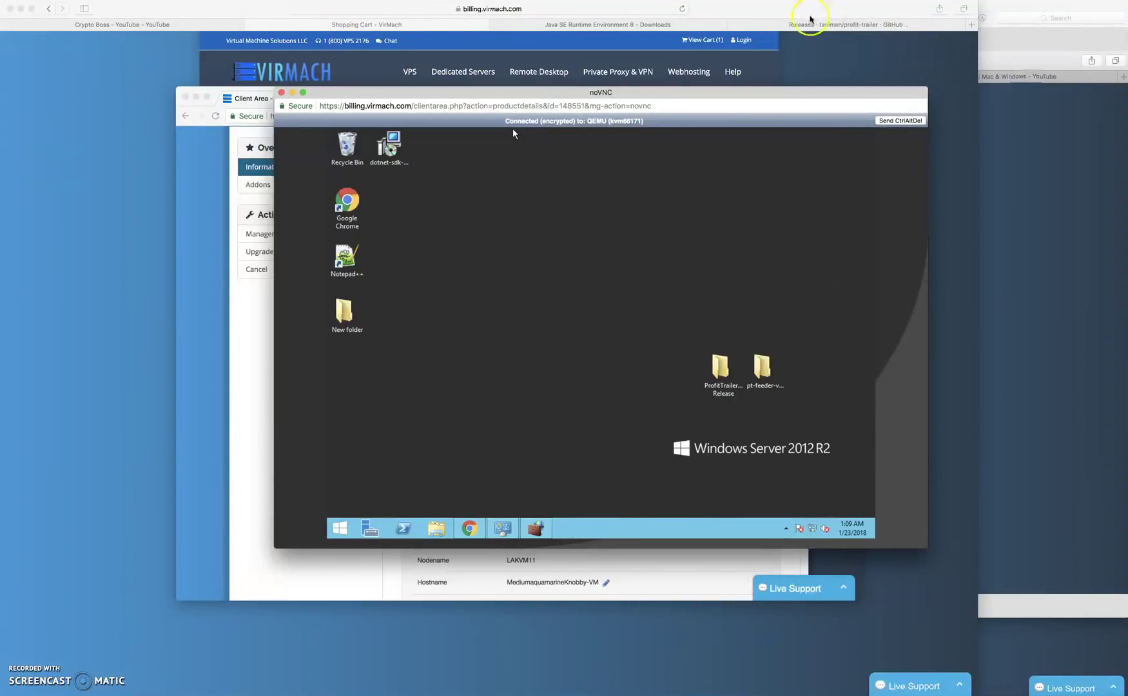
{"action": "left_click_drag", "start_coordinate": [619, 100], "coordinate": [1034, 202]}
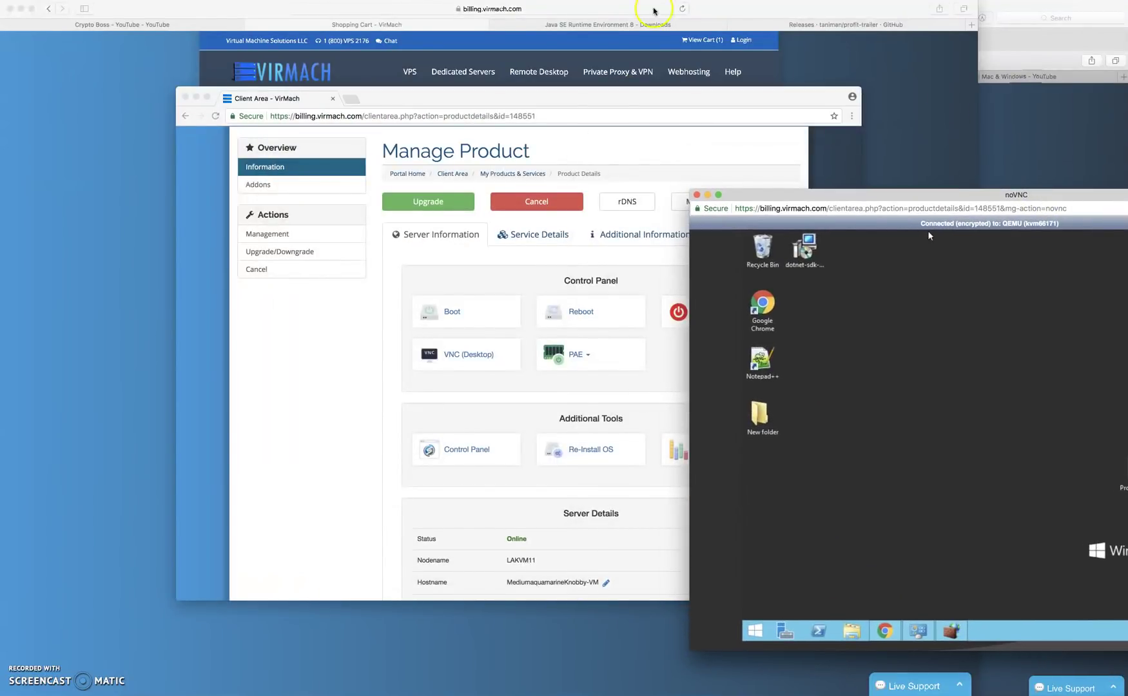
Show the Java SE Runtime Environment 8 downloads page and center the noVNC console.
{"action": "left_click", "coordinate": [602, 29]}
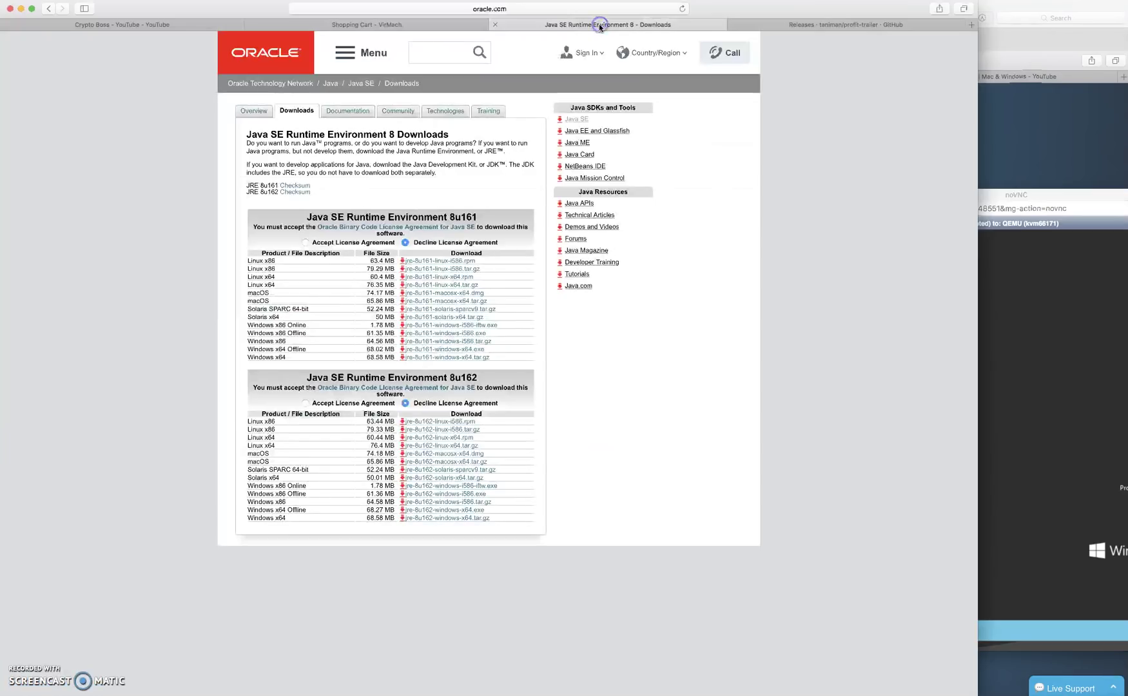
{"action": "left_click", "coordinate": [505, 11]}
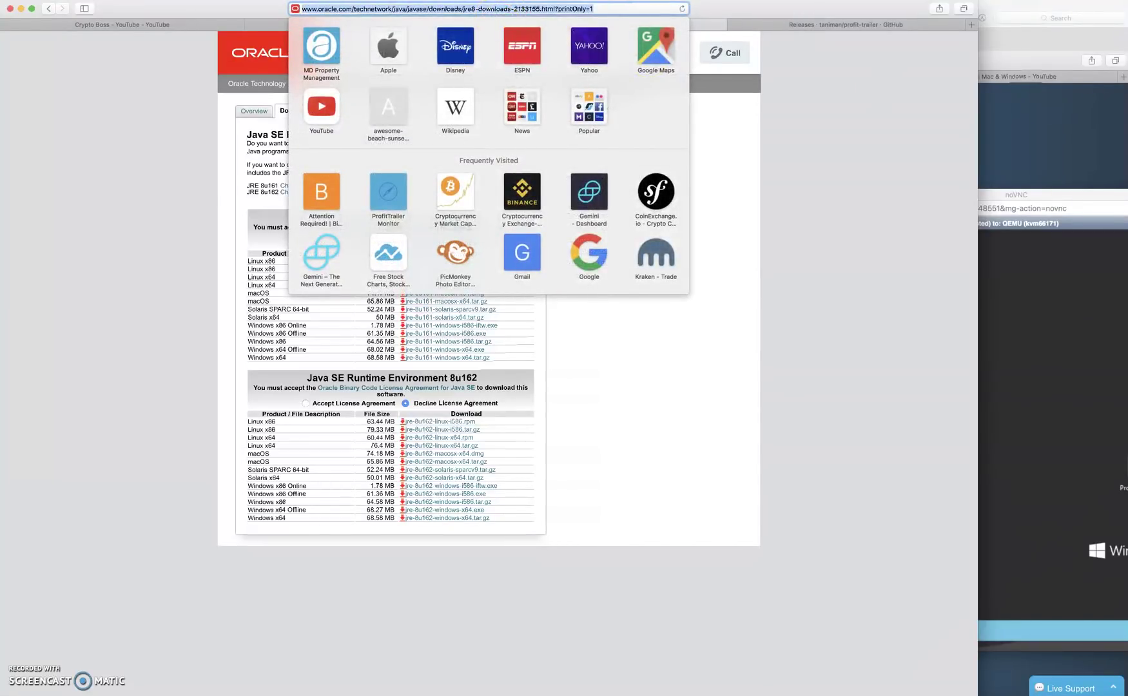
{"action": "left_click", "coordinate": [1017, 194]}
{"action": "left_click_drag", "start_coordinate": [1016, 195], "coordinate": [495, 52]}
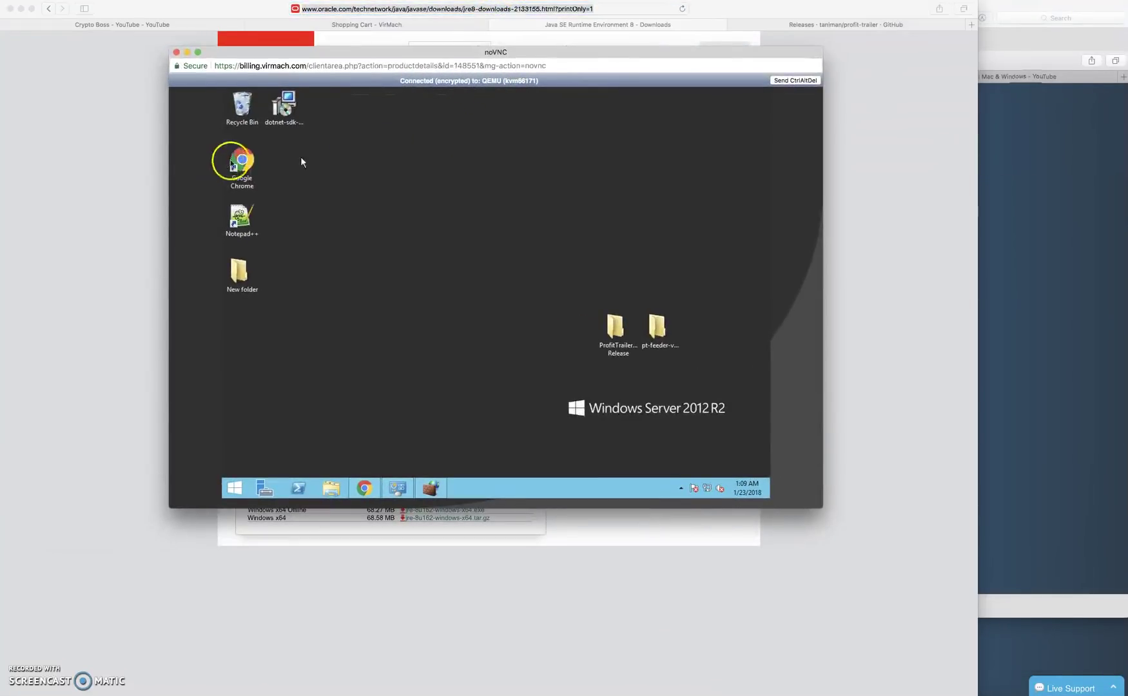
Launch Google Chrome on the remote server and ready its address bar.
{"action": "double_click", "coordinate": [240, 161]}
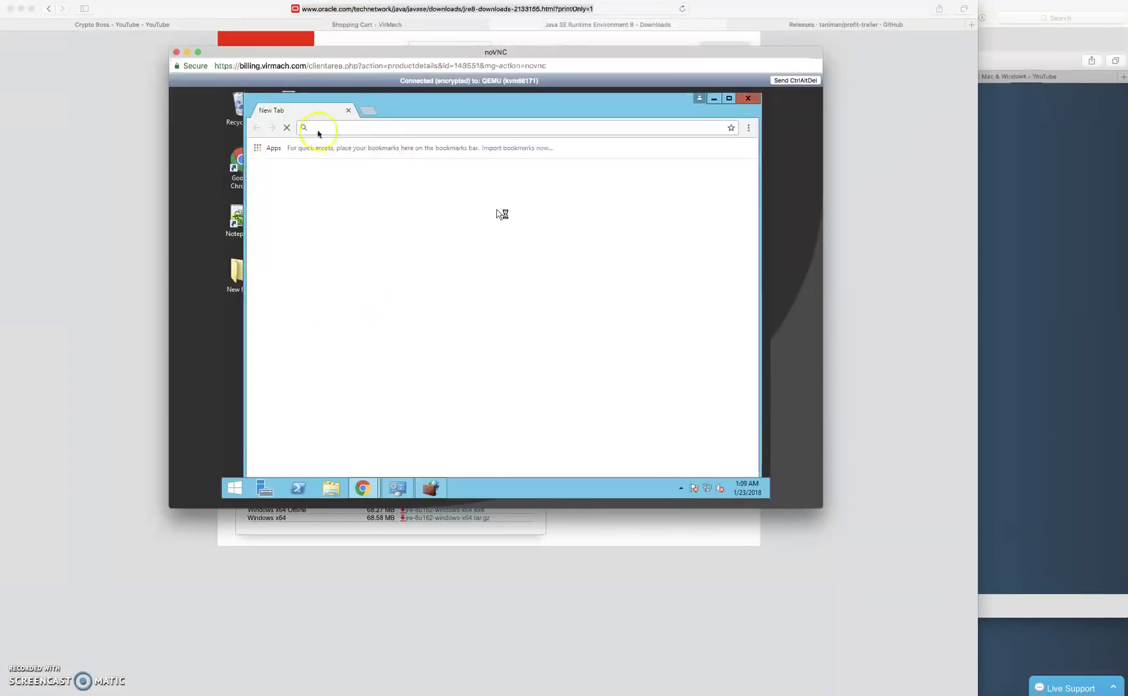
{"action": "mouse_move", "coordinate": [349, 109]}
{"action": "left_mouse_down"}
{"action": "mouse_move", "coordinate": [582, 96]}
{"action": "mouse_move", "coordinate": [465, 102]}
{"action": "left_mouse_up"}
{"action": "left_click", "coordinate": [469, 127]}
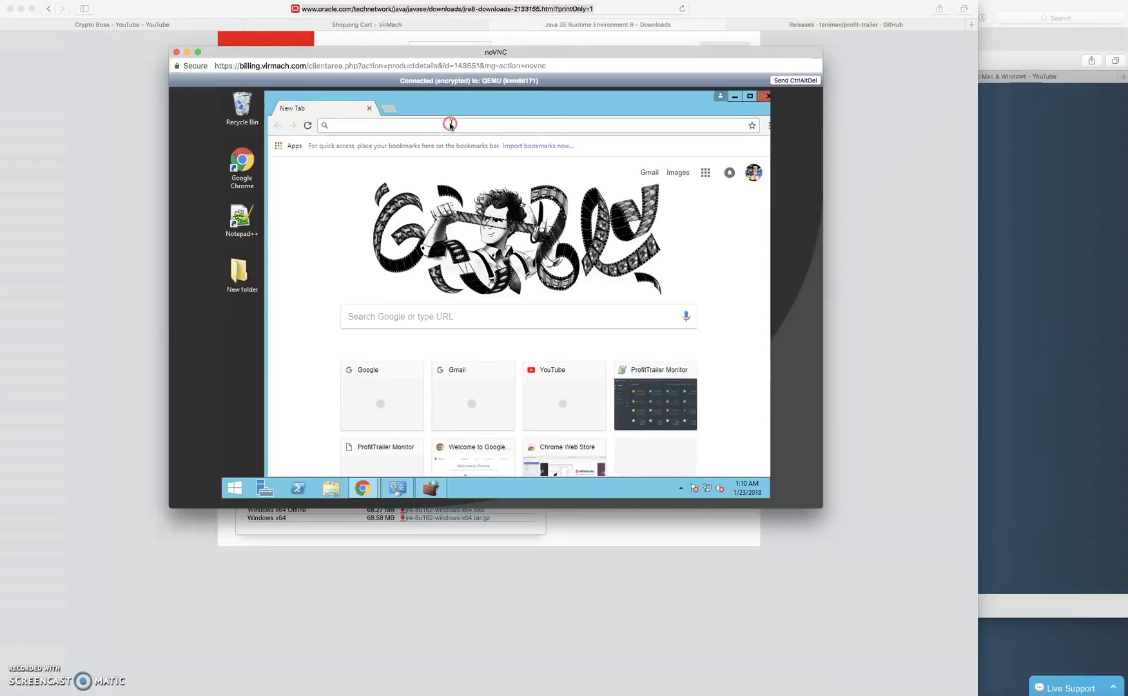
{"action": "right_click", "coordinate": [449, 124]}
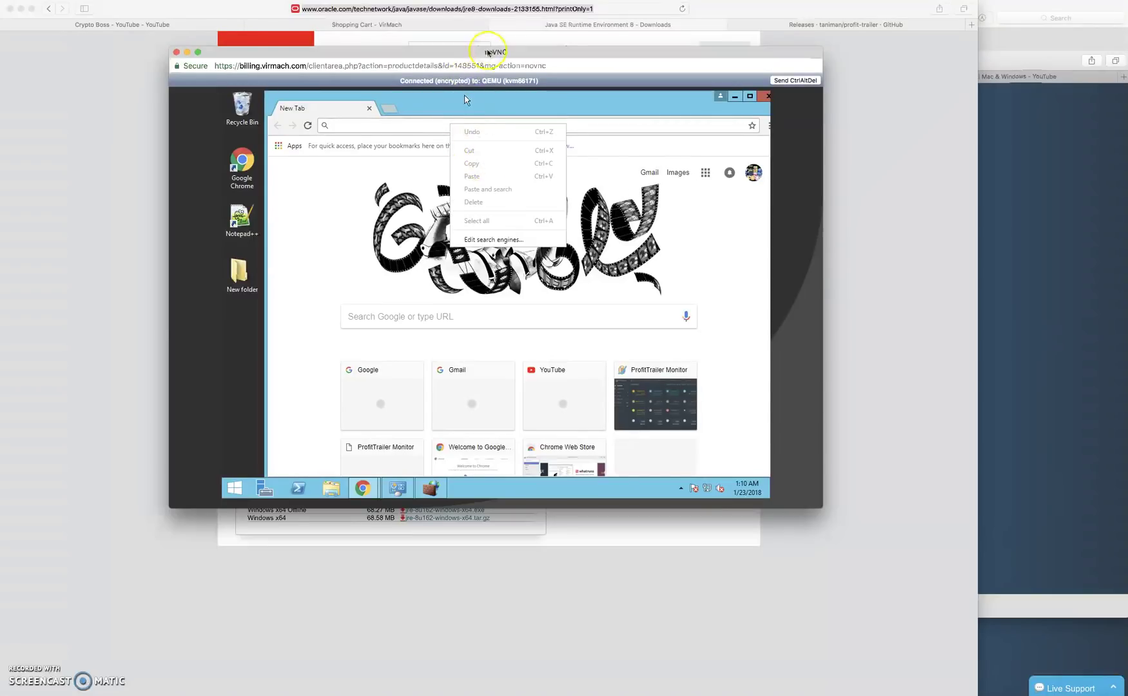
Select the Java download page's address and put away the Manage Product and Welcome Back screenshots.
{"action": "left_click", "coordinate": [584, 24]}
{"action": "left_click", "coordinate": [598, 8]}
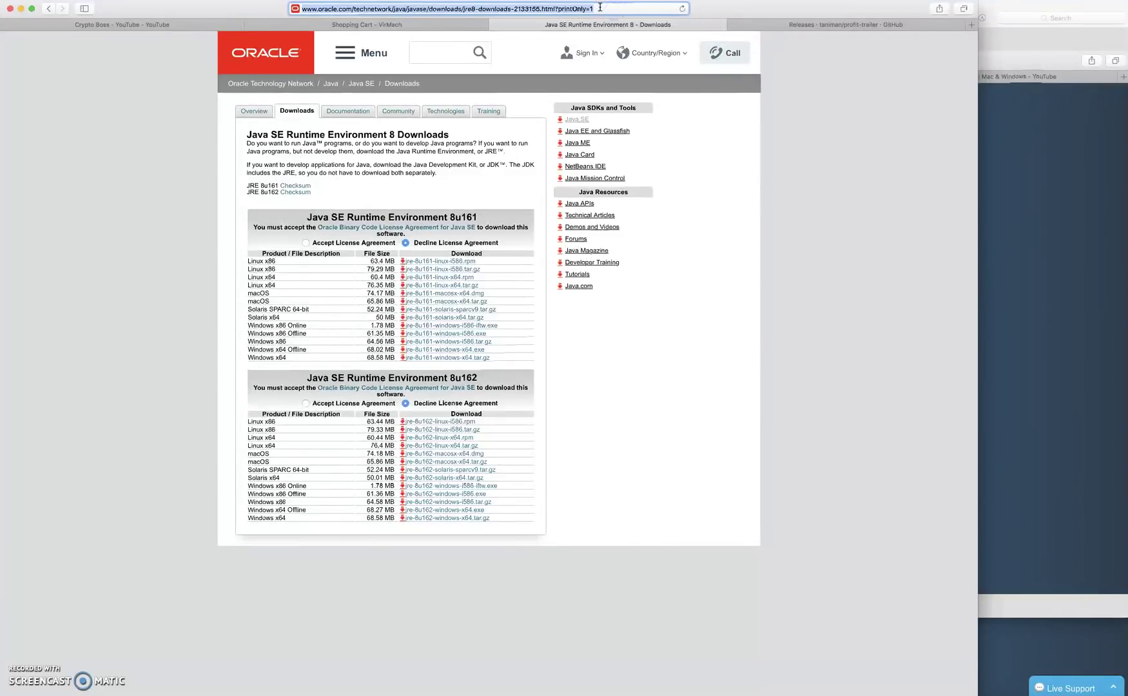
{"action": "left_click", "coordinate": [1041, 219]}
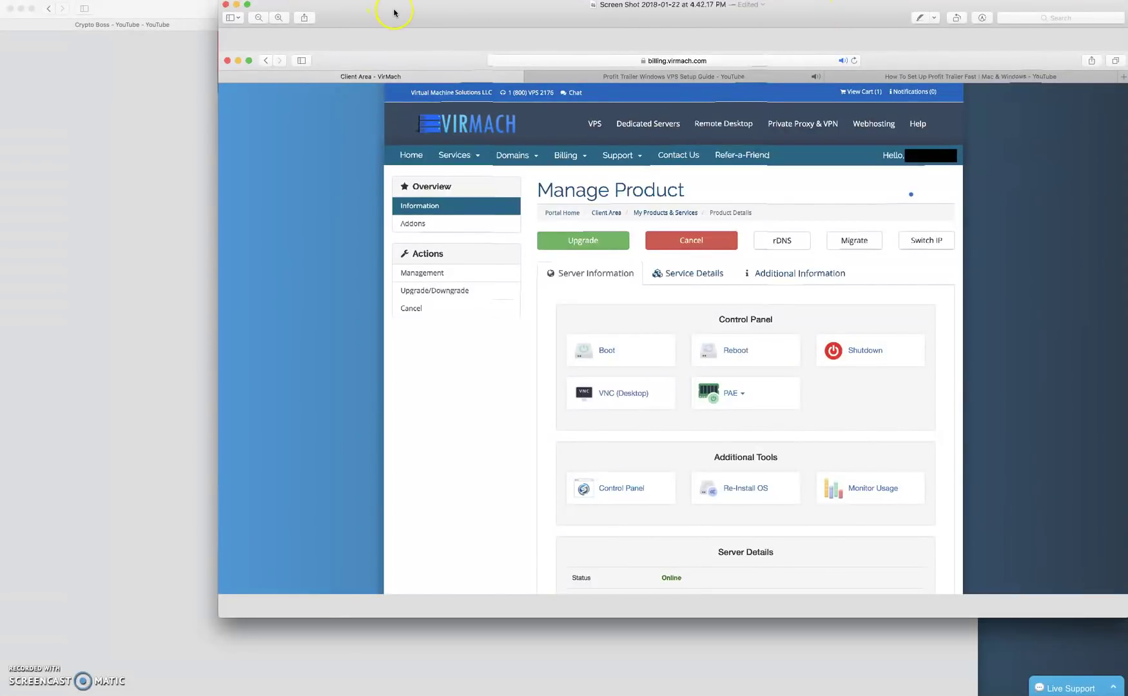
{"action": "left_click", "coordinate": [237, 5]}
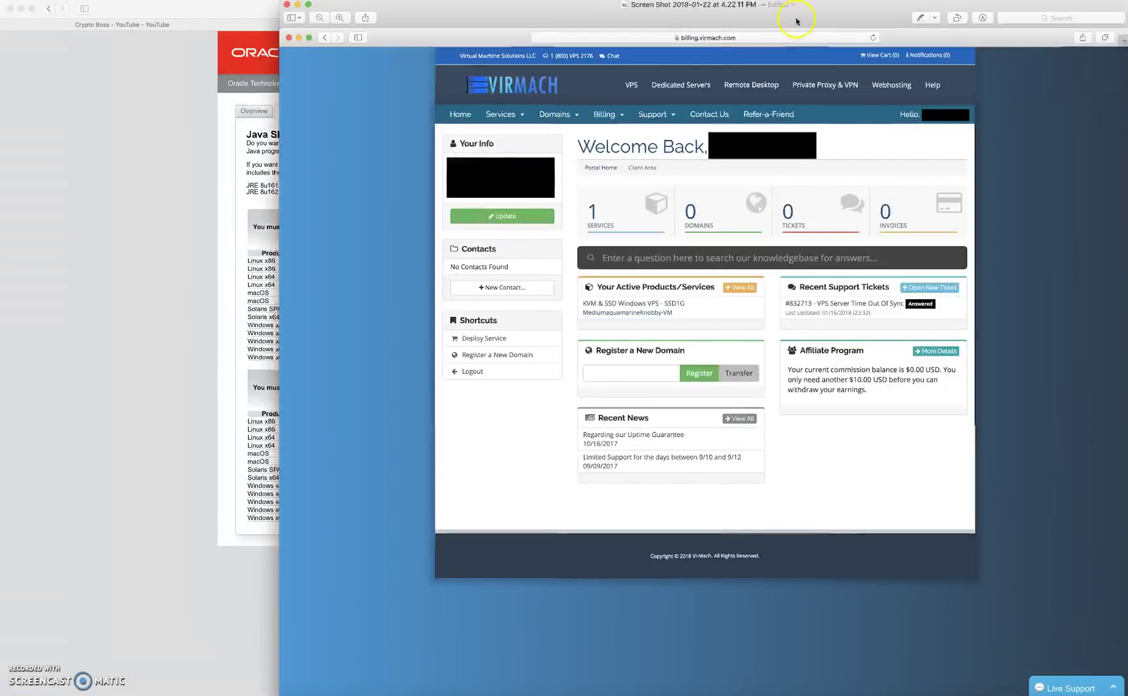
{"action": "left_click", "coordinate": [298, 5]}
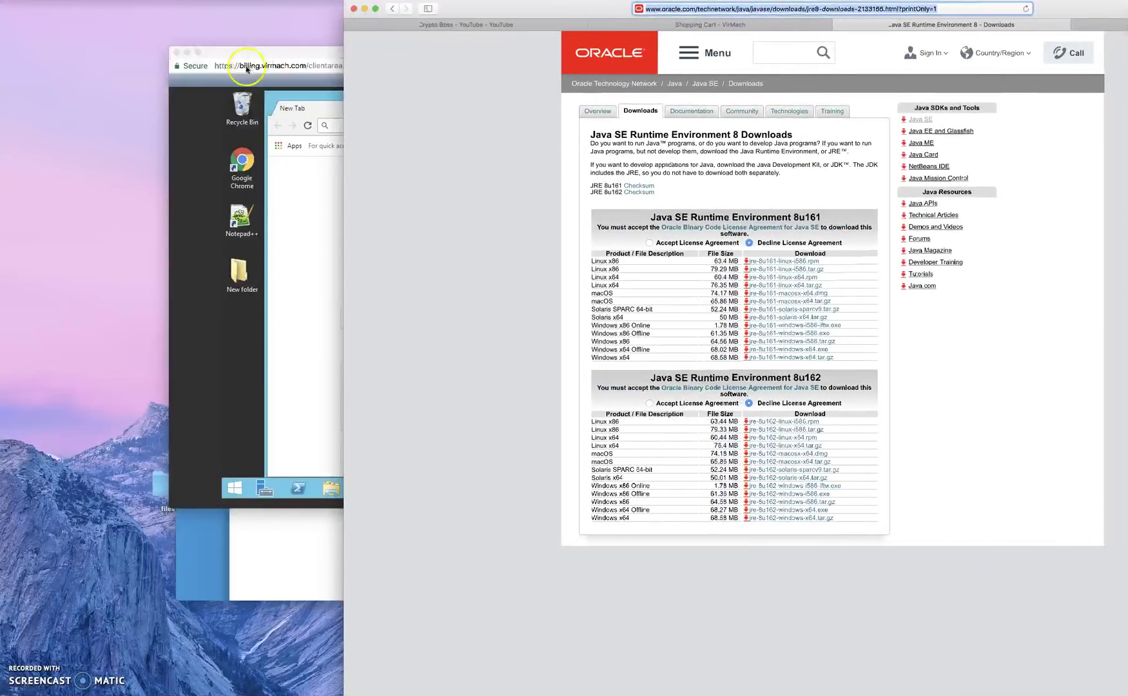
Search 'JAVA 8 DOWNLOAD' in remote Chrome and open the Java SE Development Kit 8 result.
{"action": "left_click", "coordinate": [243, 70]}
{"action": "left_click", "coordinate": [384, 125]}
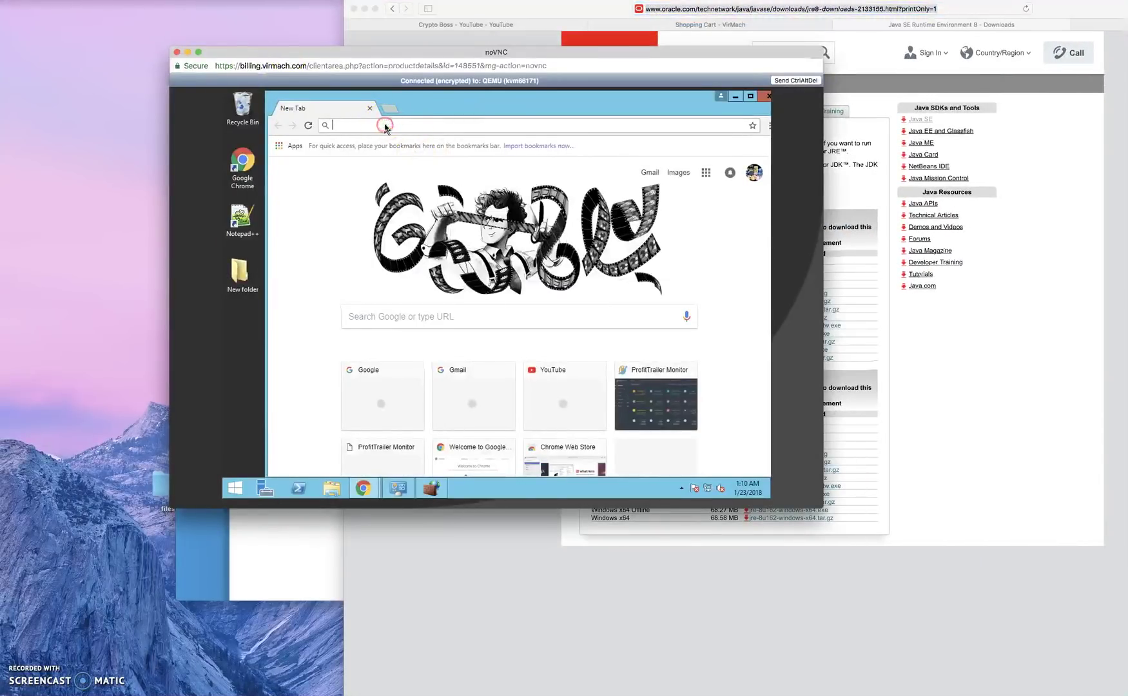
{"action": "right_click", "coordinate": [385, 126]}
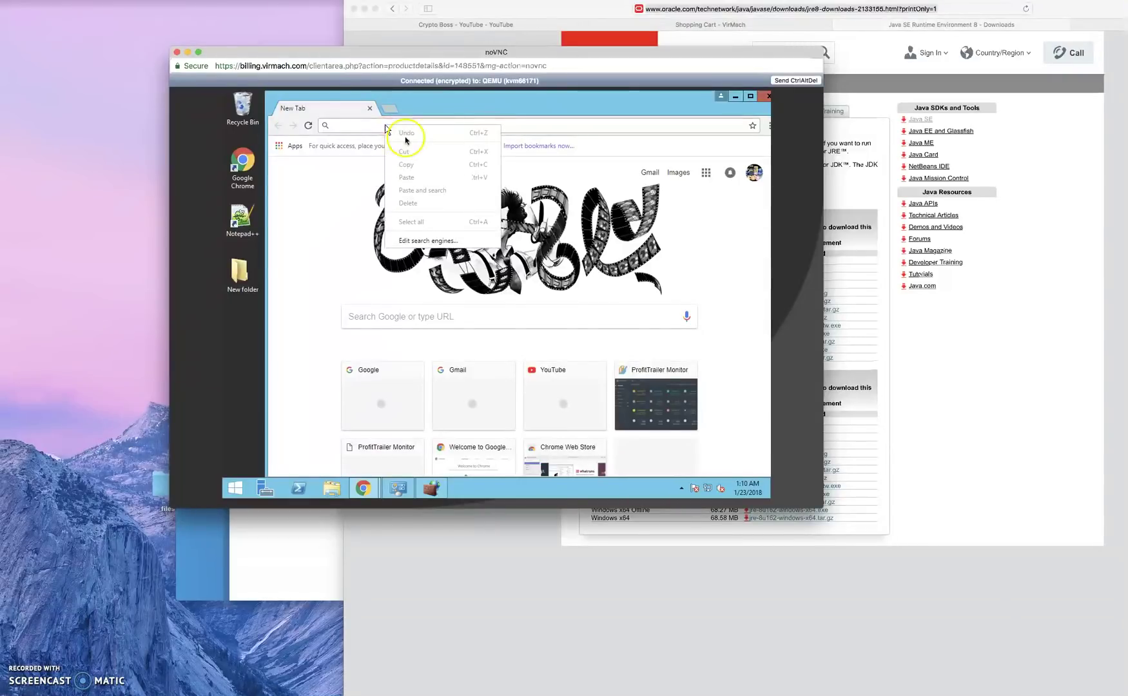
{"action": "left_click", "coordinate": [345, 124]}
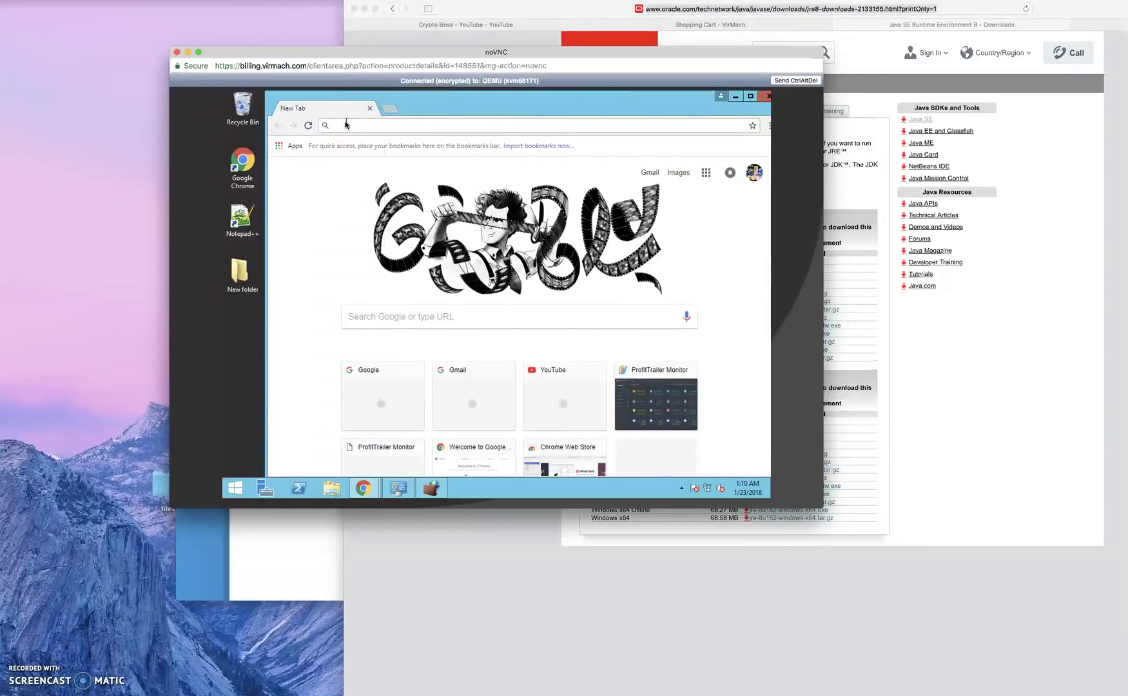
{"action": "type", "text": "JAVA"}
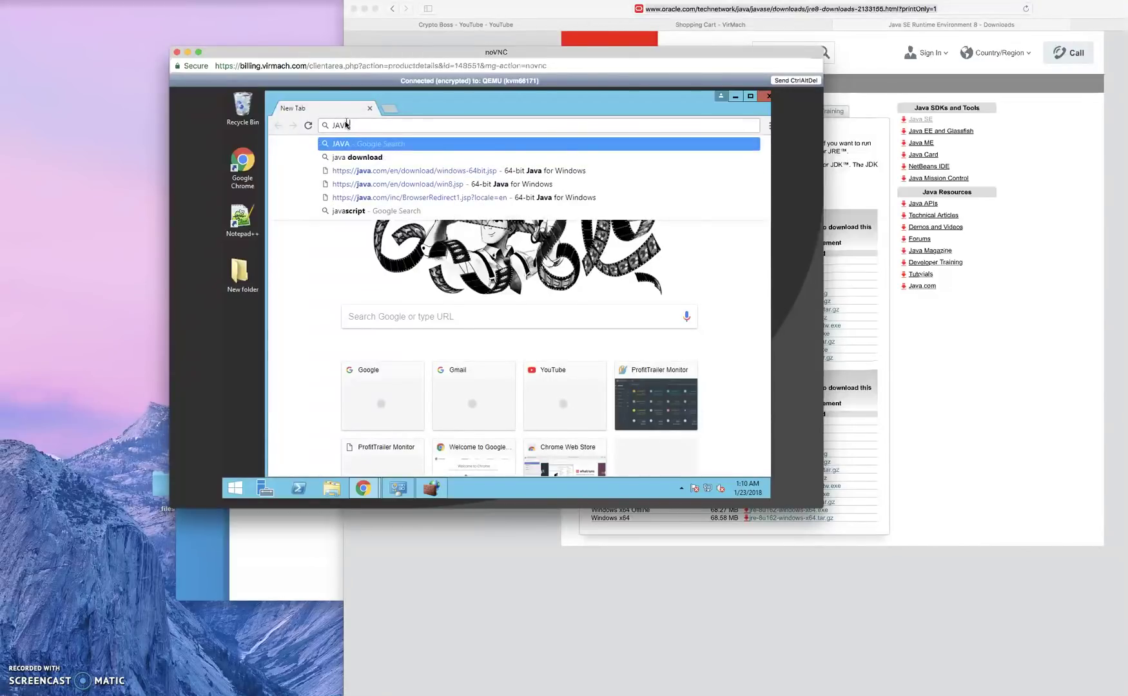
{"action": "type", "text": " 8 DOWNLOAD"}
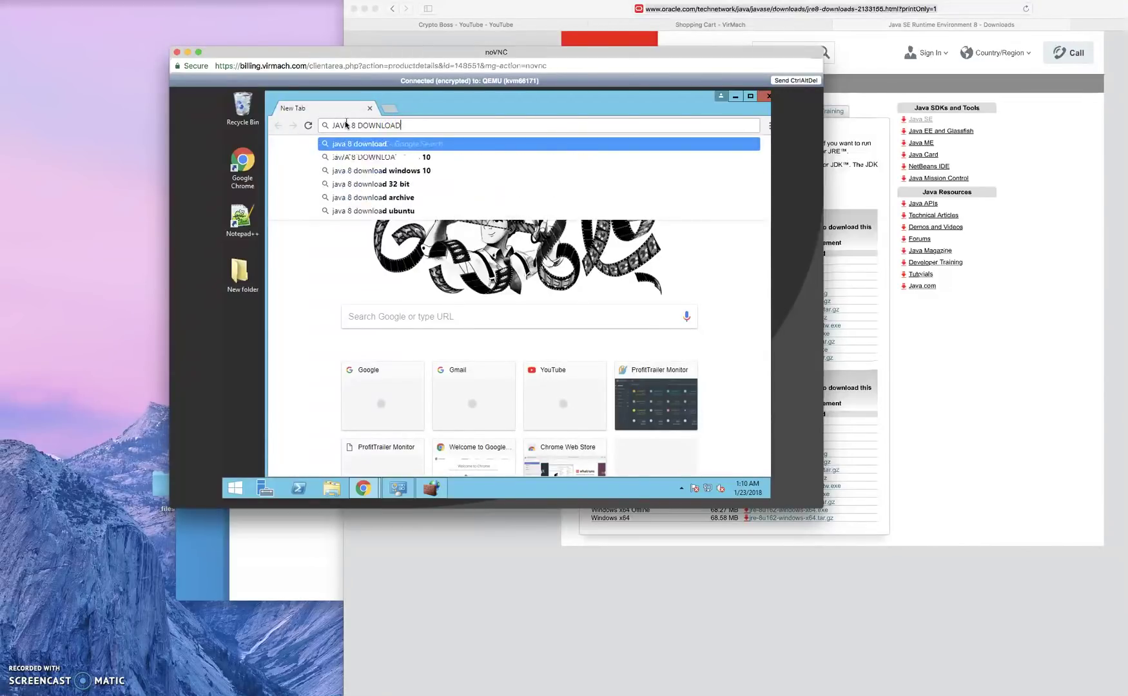
{"action": "key", "text": "Return"}
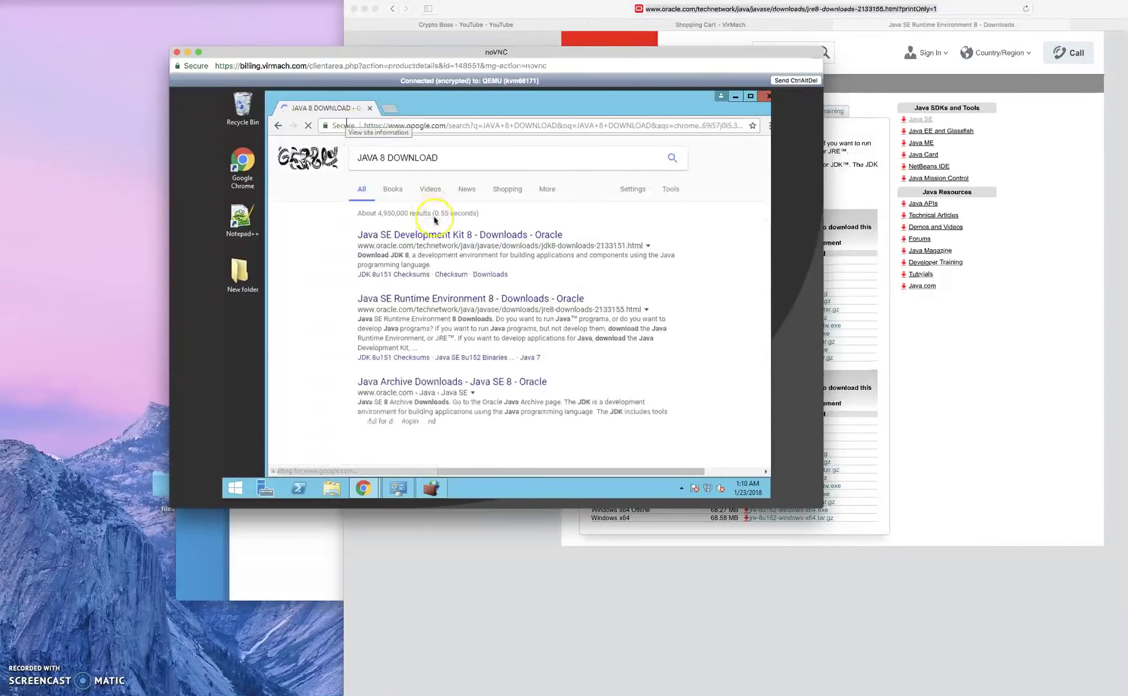
{"action": "left_click", "coordinate": [493, 245]}
{"action": "left_click", "coordinate": [524, 237]}
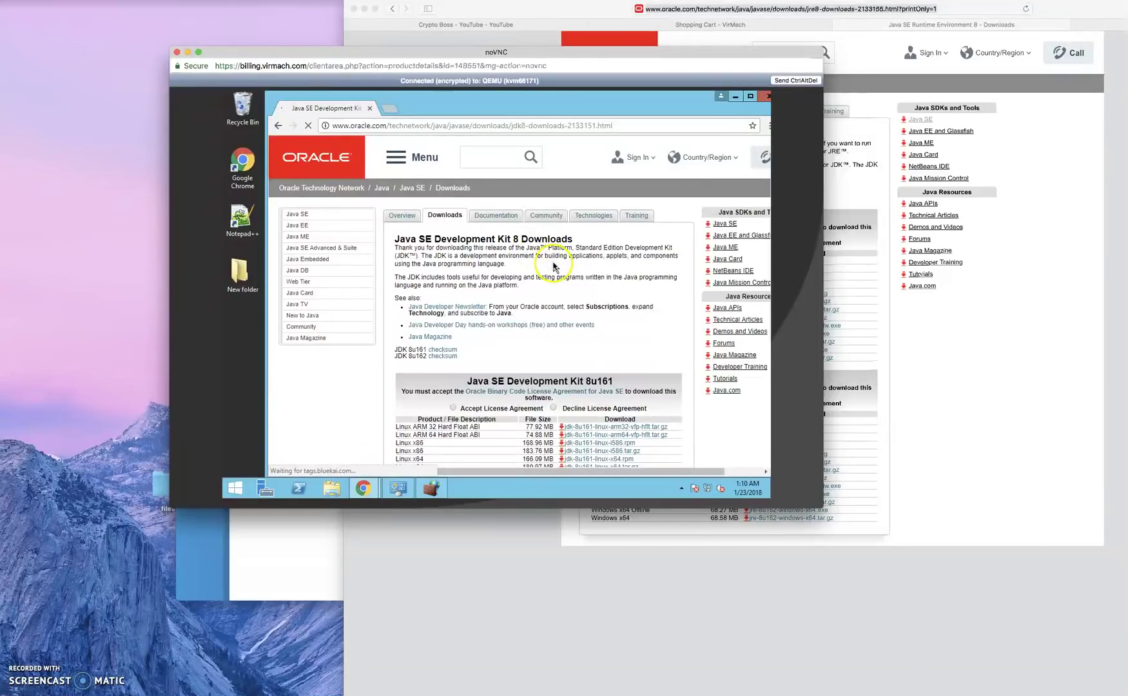
Enlarge the noVNC console window and reposition it and the remote Chrome window.
{"action": "scroll", "coordinate": [551, 266], "scroll_direction": "down", "scroll_amount": 20}
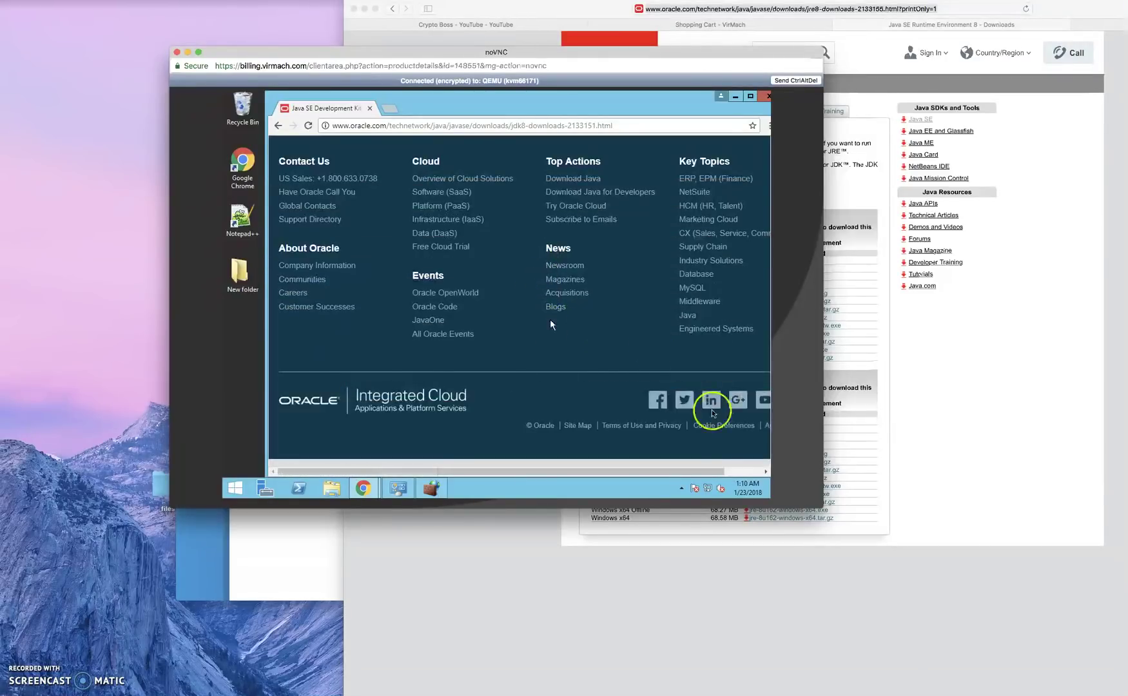
{"action": "left_click_drag", "start_coordinate": [823, 508], "coordinate": [1059, 695]}
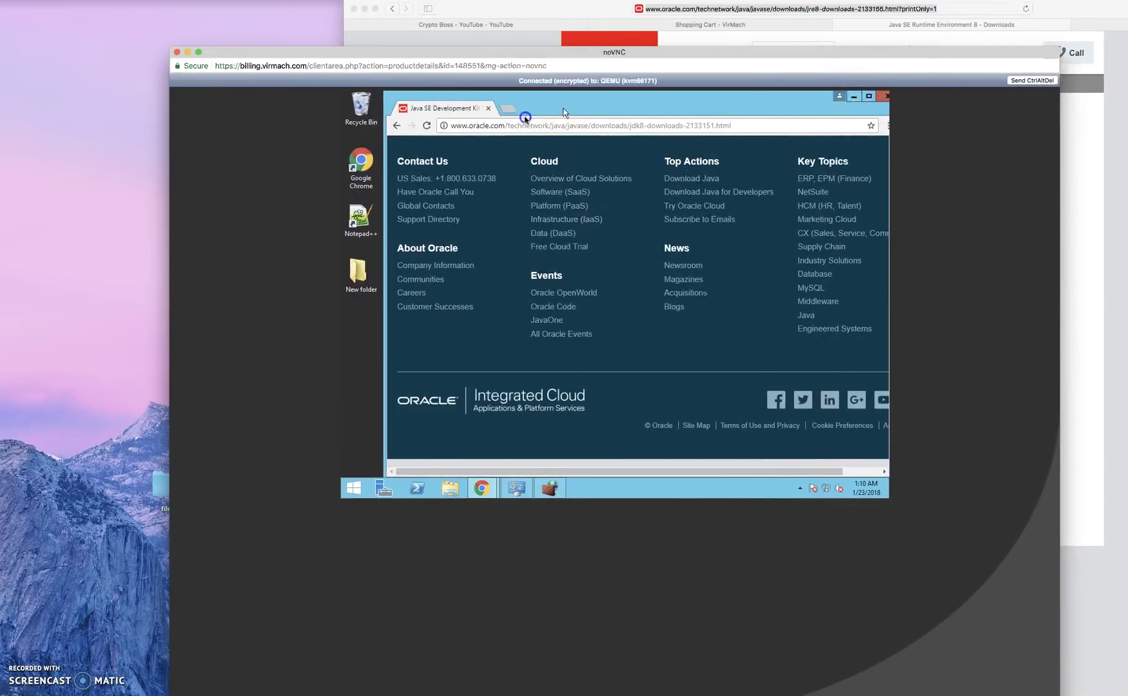
{"action": "left_click_drag", "start_coordinate": [514, 119], "coordinate": [519, 88]}
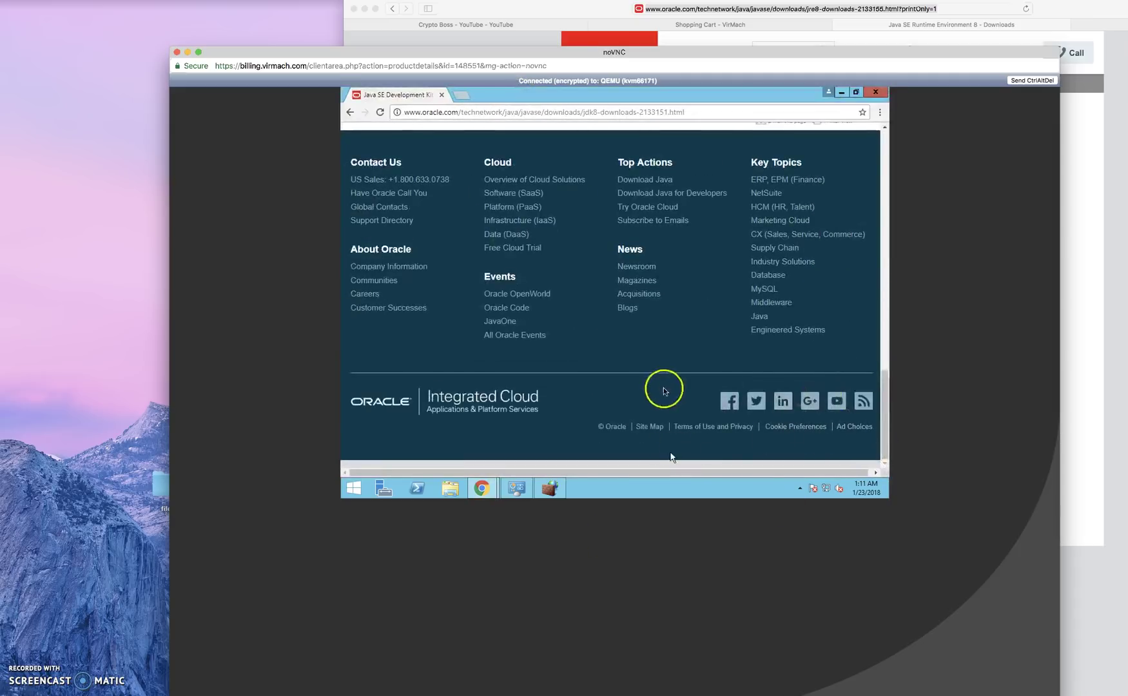
{"action": "scroll", "coordinate": [692, 381], "scroll_direction": "up", "scroll_amount": 1}
{"action": "scroll", "coordinate": [691, 382], "scroll_direction": "up", "scroll_amount": 15}
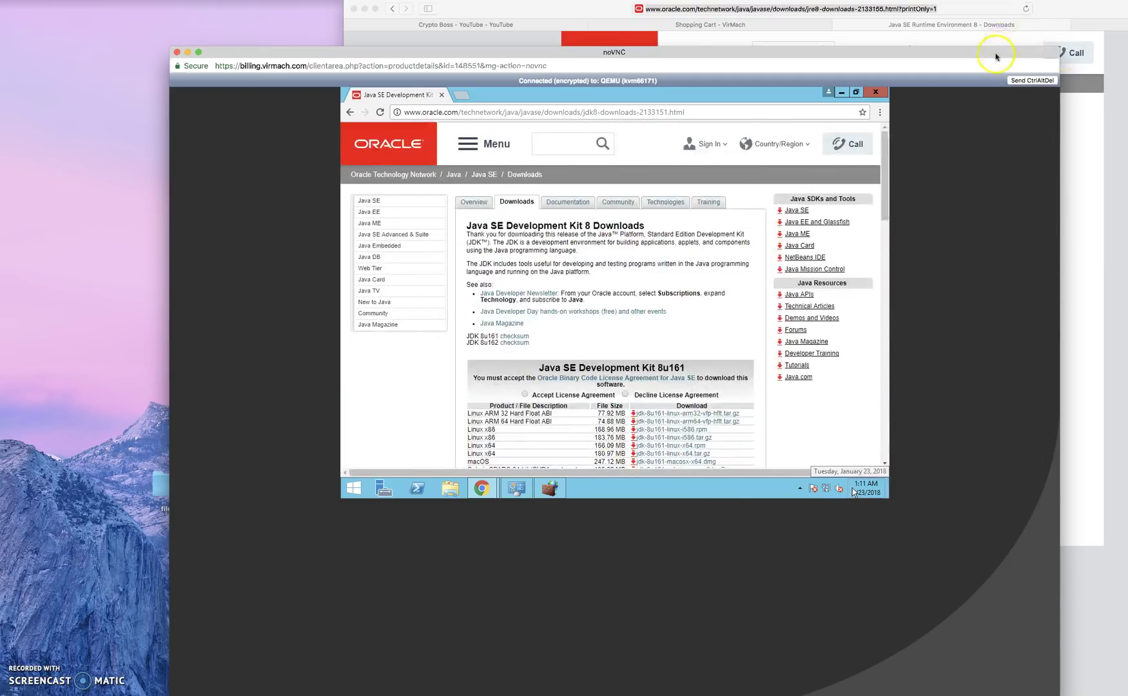
{"action": "left_click_drag", "start_coordinate": [991, 51], "coordinate": [1125, 286]}
{"action": "left_click_drag", "start_coordinate": [1031, 288], "coordinate": [982, 83]}
Bring the noVNC console forward and scroll remote Chrome to the JDK 8u161 and 8u162 tables.
{"action": "left_click", "coordinate": [302, 338]}
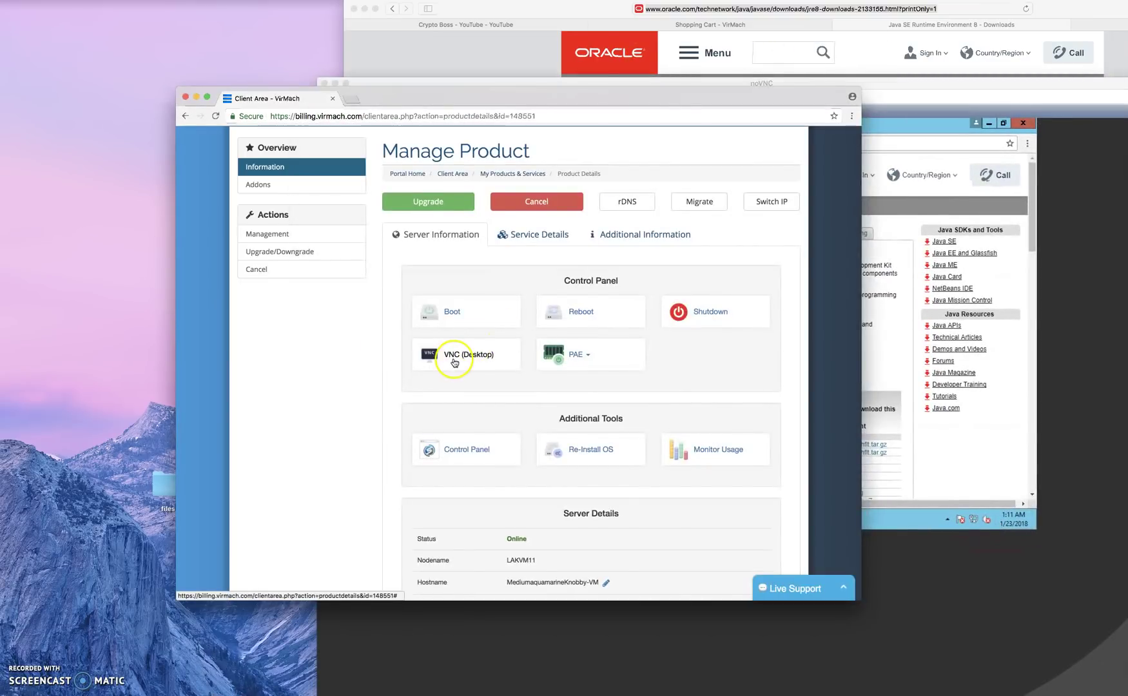
{"action": "left_click", "coordinate": [1061, 385]}
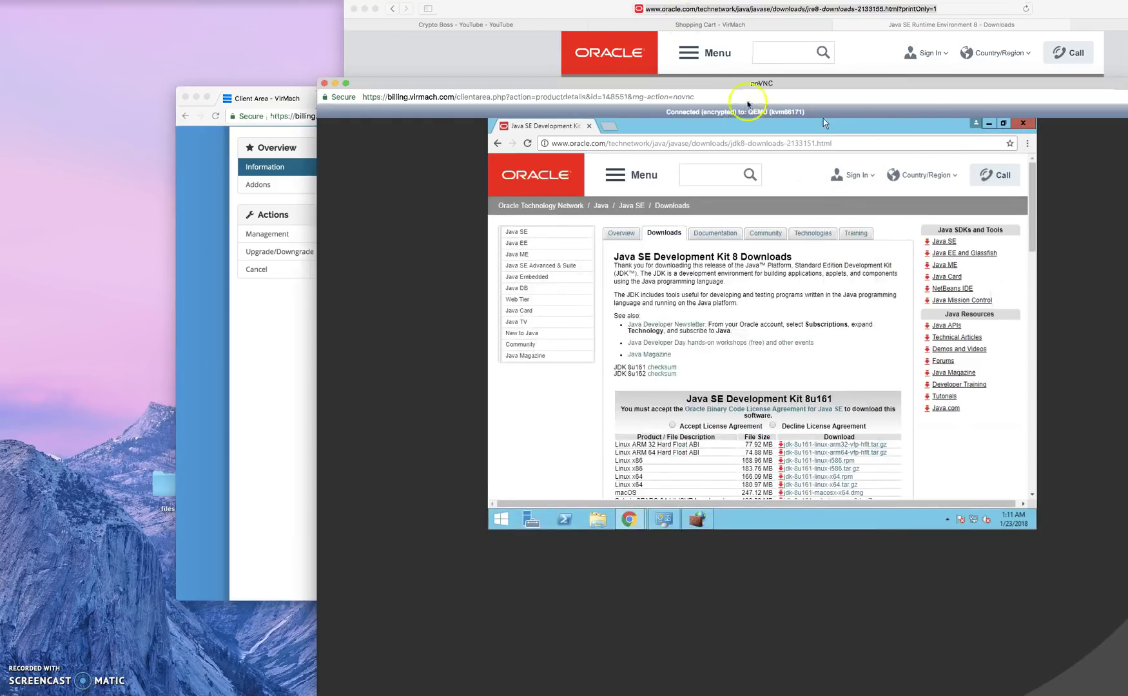
{"action": "left_click_drag", "start_coordinate": [743, 84], "coordinate": [640, 13]}
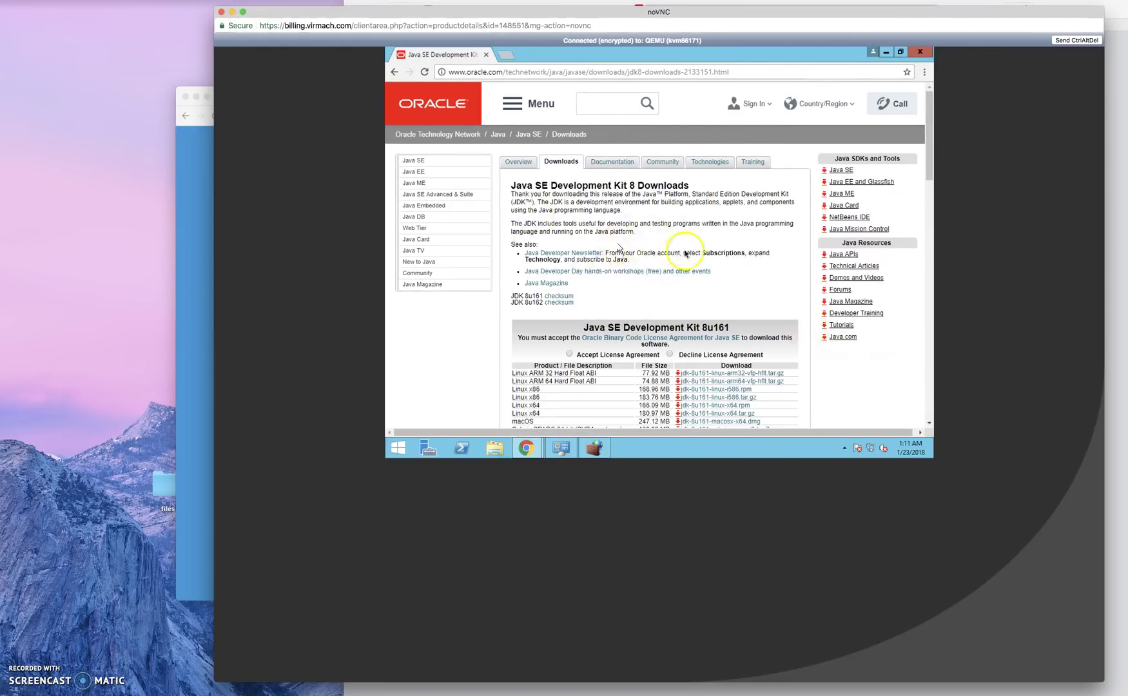
{"action": "scroll", "coordinate": [914, 164], "scroll_direction": "down", "scroll_amount": 20}
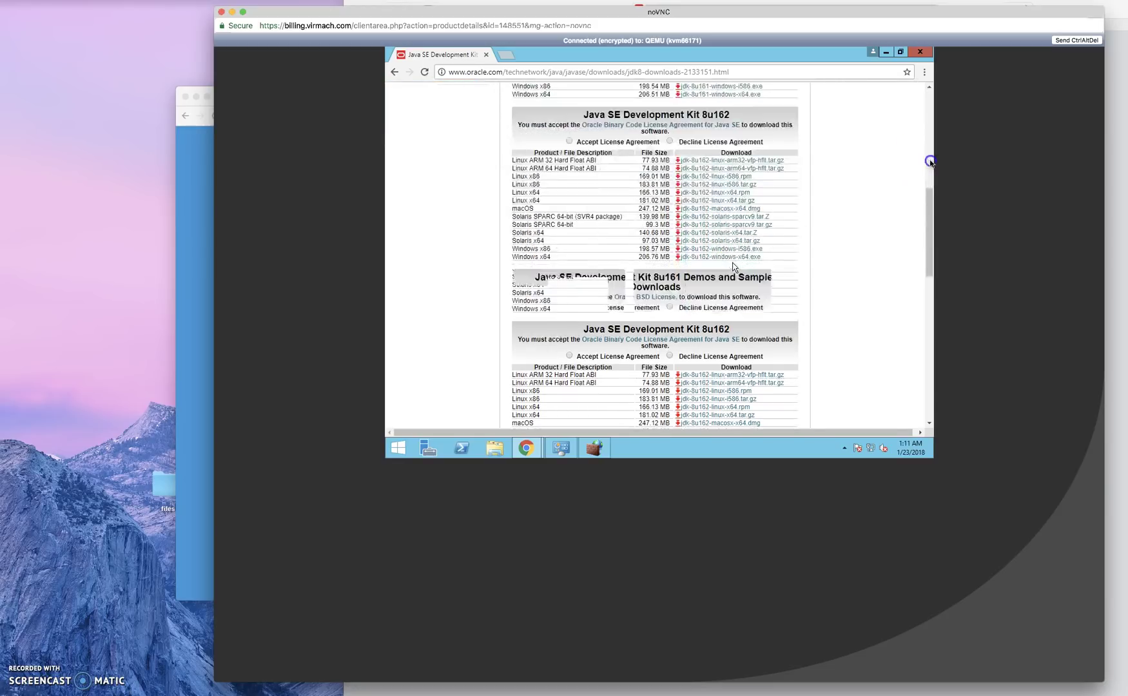
{"action": "left_click", "coordinate": [930, 161]}
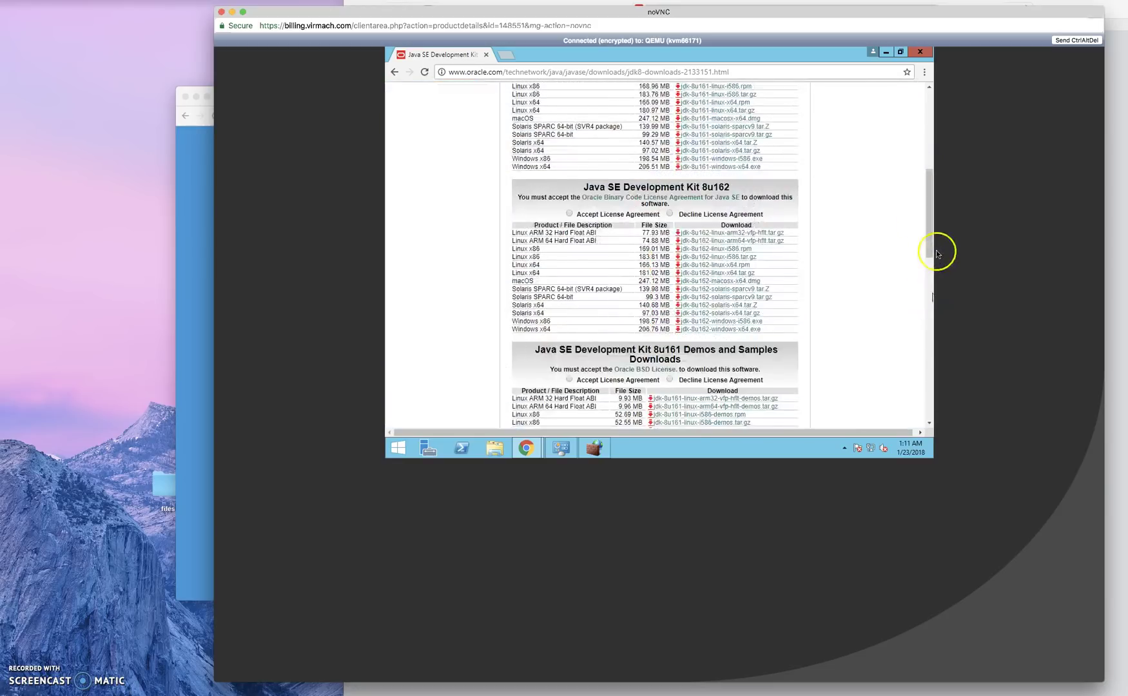
{"action": "left_click_drag", "start_coordinate": [930, 236], "coordinate": [931, 212]}
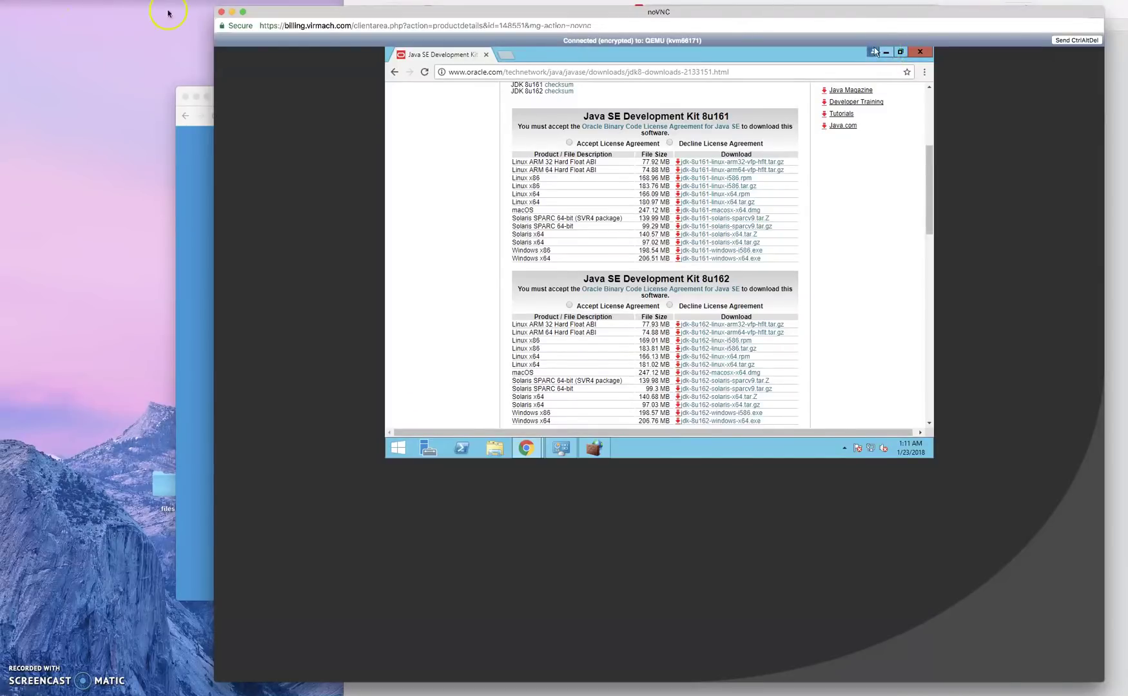
Close the noVNC console and move the VirMach Manage Product window beside Microsoft Remote Desktop.
{"action": "left_click", "coordinate": [221, 12]}
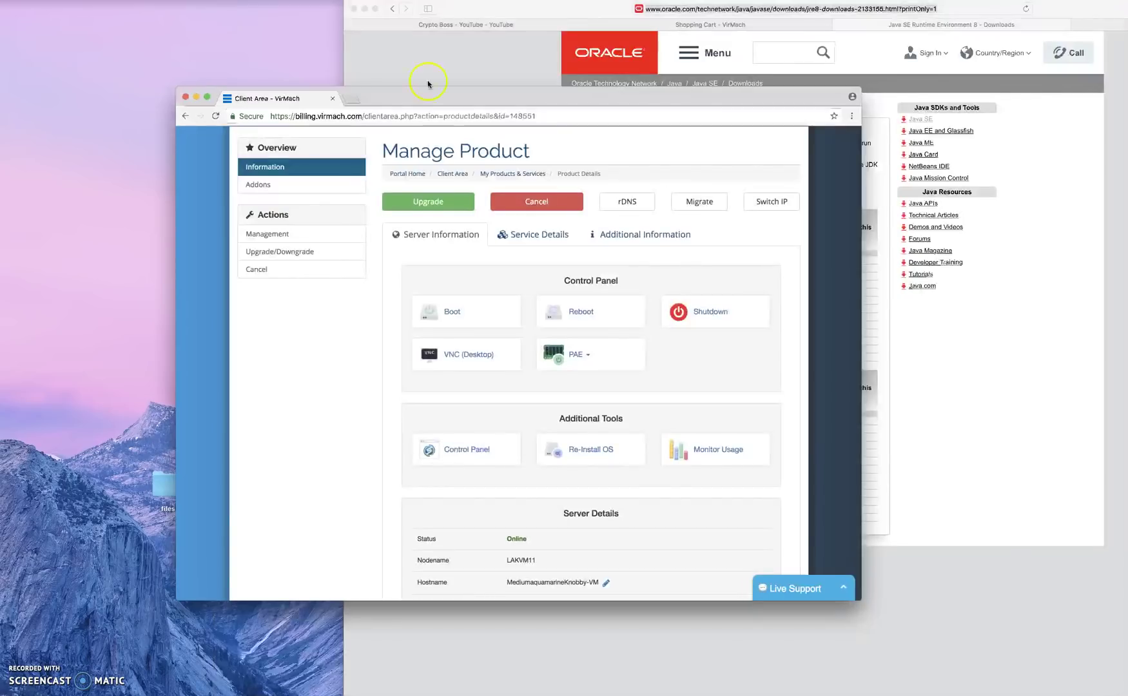
{"action": "left_click_drag", "start_coordinate": [469, 96], "coordinate": [346, 29]}
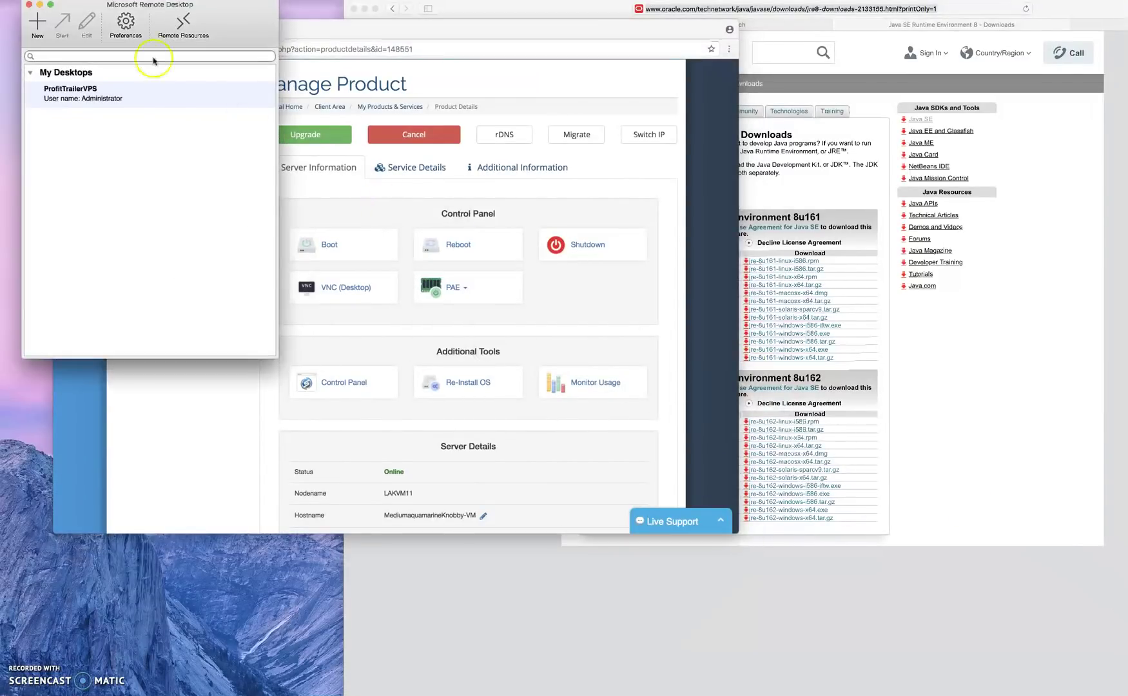
{"action": "left_click_drag", "start_coordinate": [203, 7], "coordinate": [204, 24]}
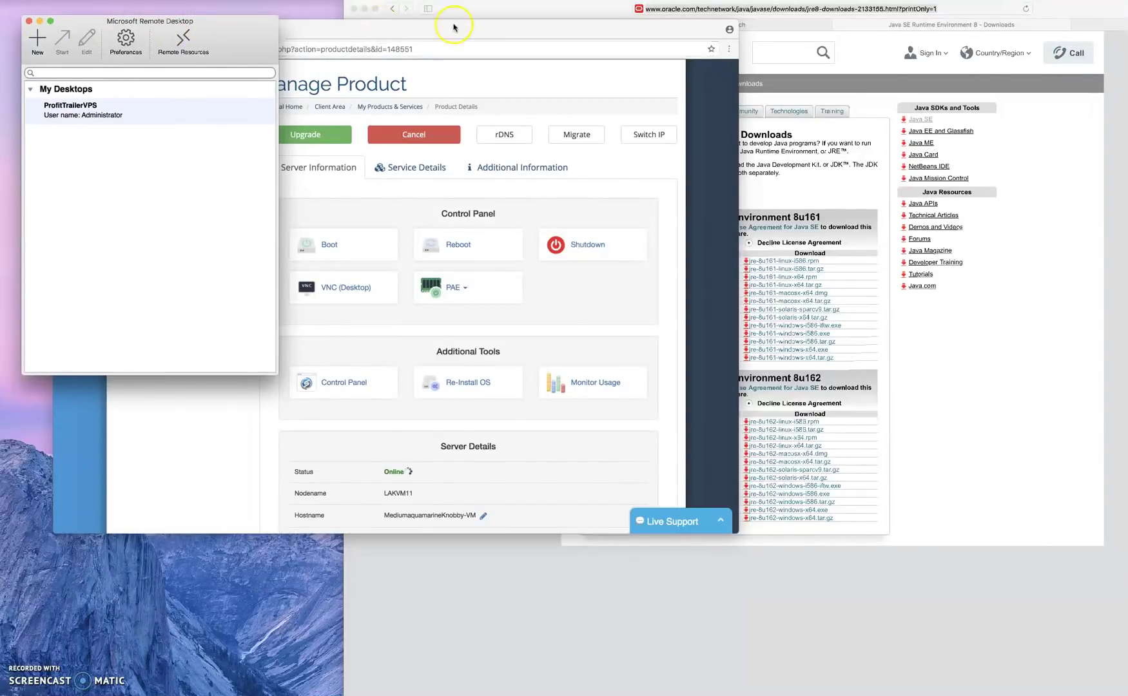
{"action": "left_click_drag", "start_coordinate": [451, 27], "coordinate": [671, 25]}
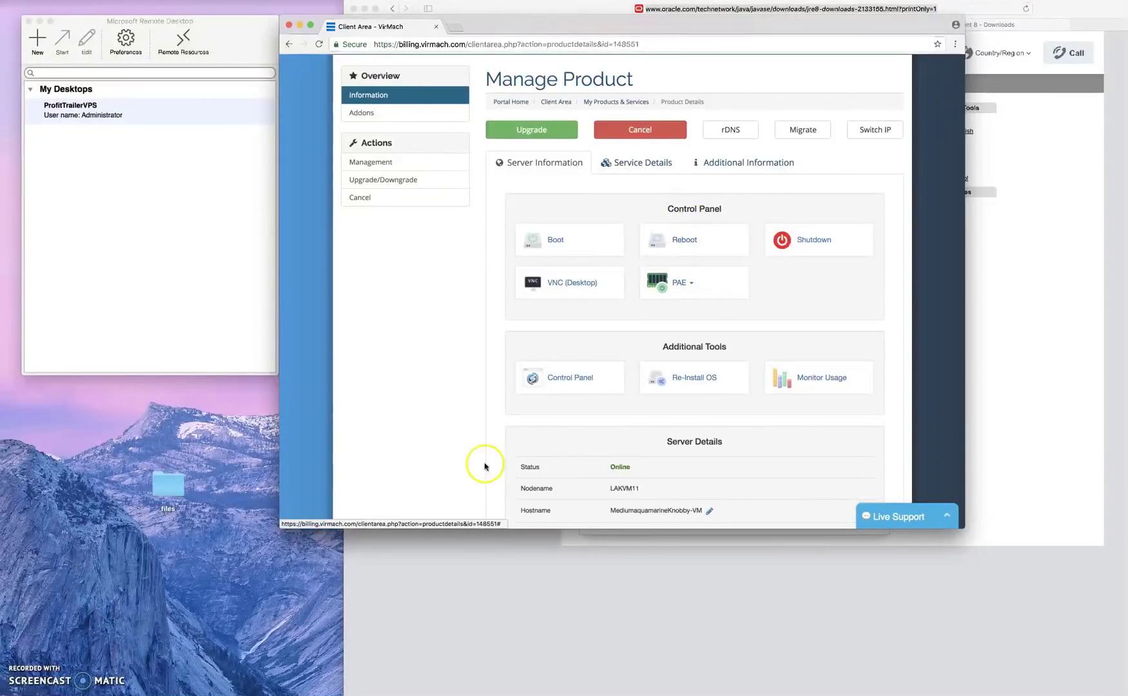
Start a new remote desktop connection named PT with user name Administrator.
{"action": "scroll", "coordinate": [477, 392], "scroll_direction": "down", "scroll_amount": 2}
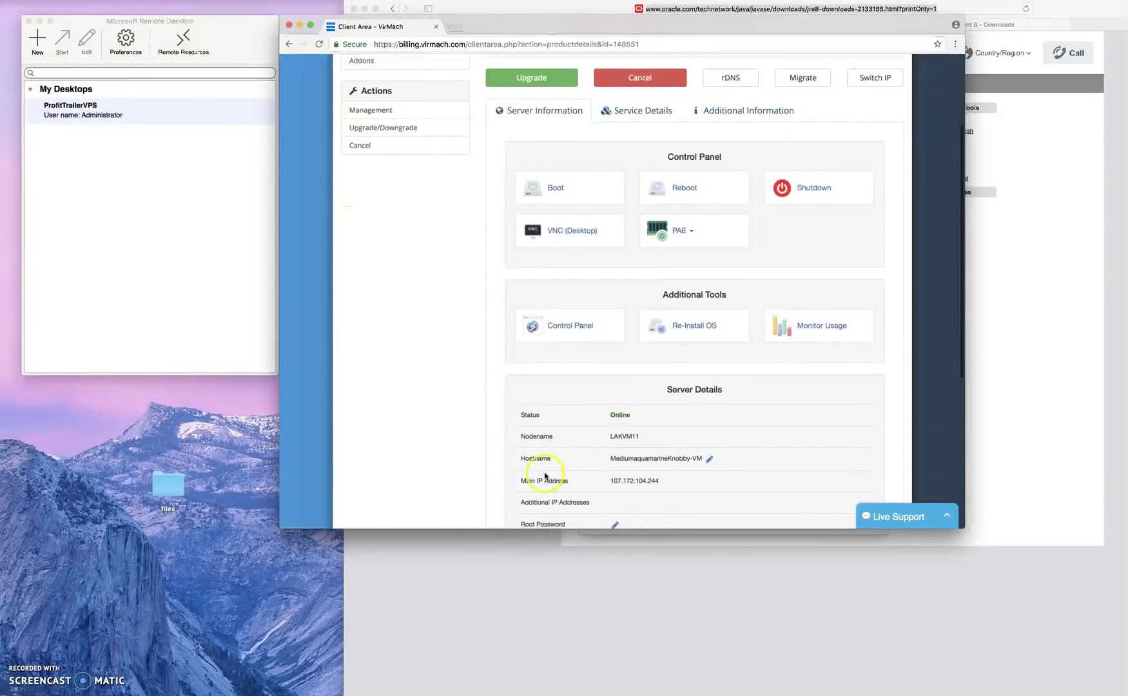
{"action": "left_click", "coordinate": [38, 39]}
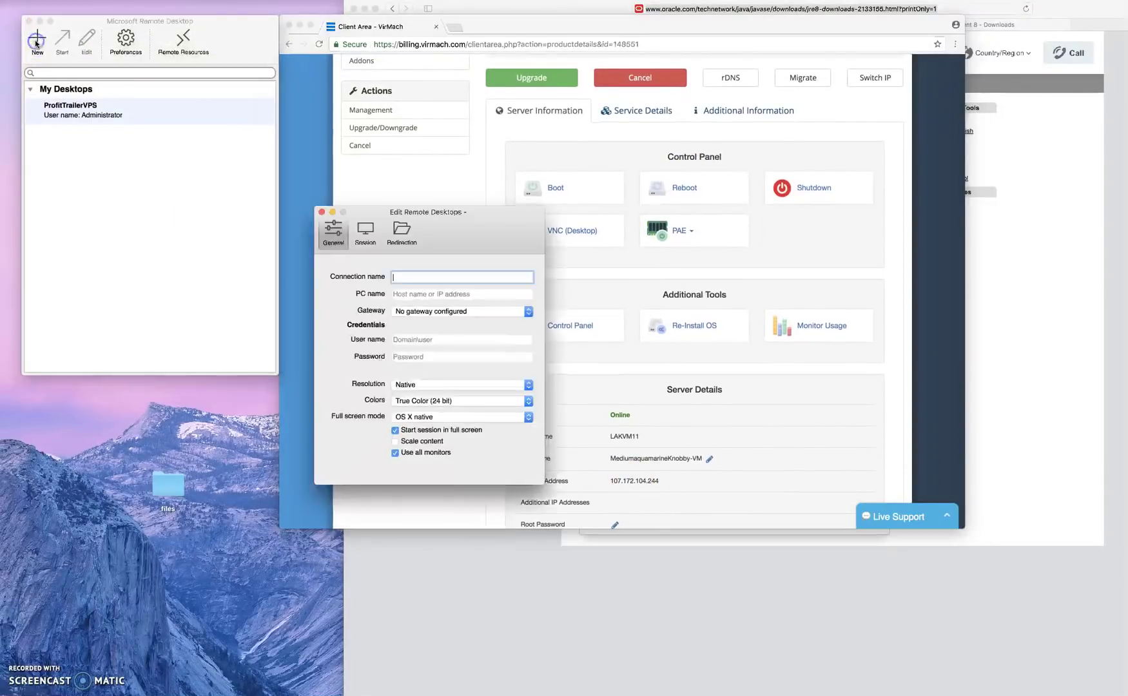
{"action": "left_click_drag", "start_coordinate": [443, 212], "coordinate": [201, 148]}
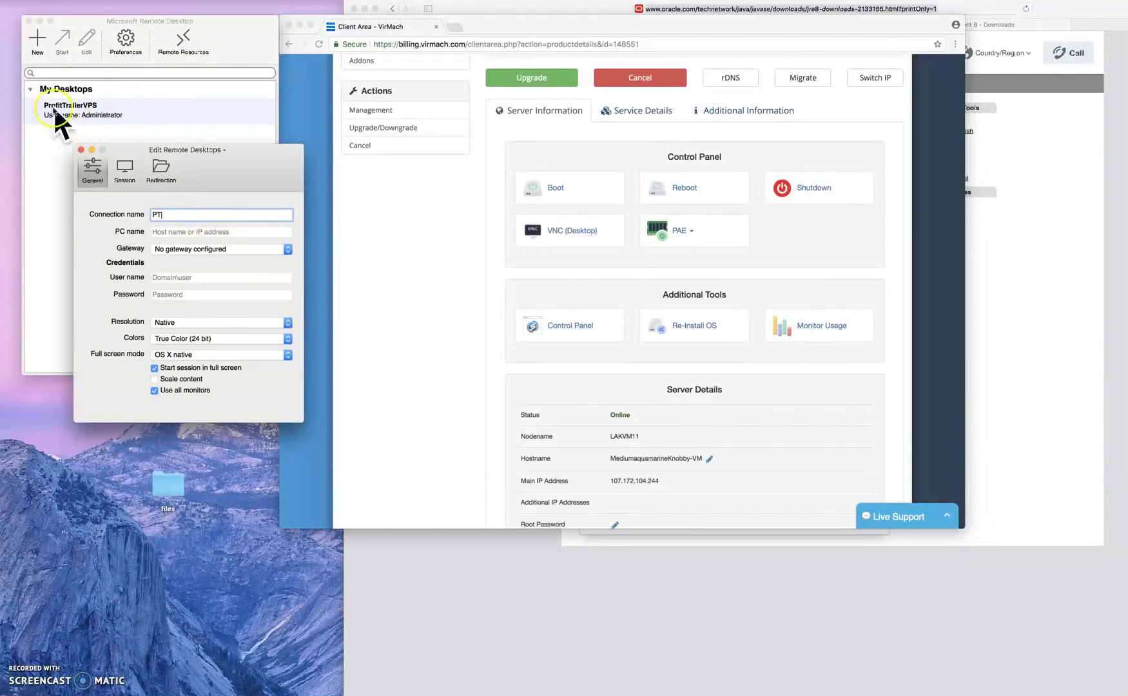
{"action": "left_click", "coordinate": [180, 278]}
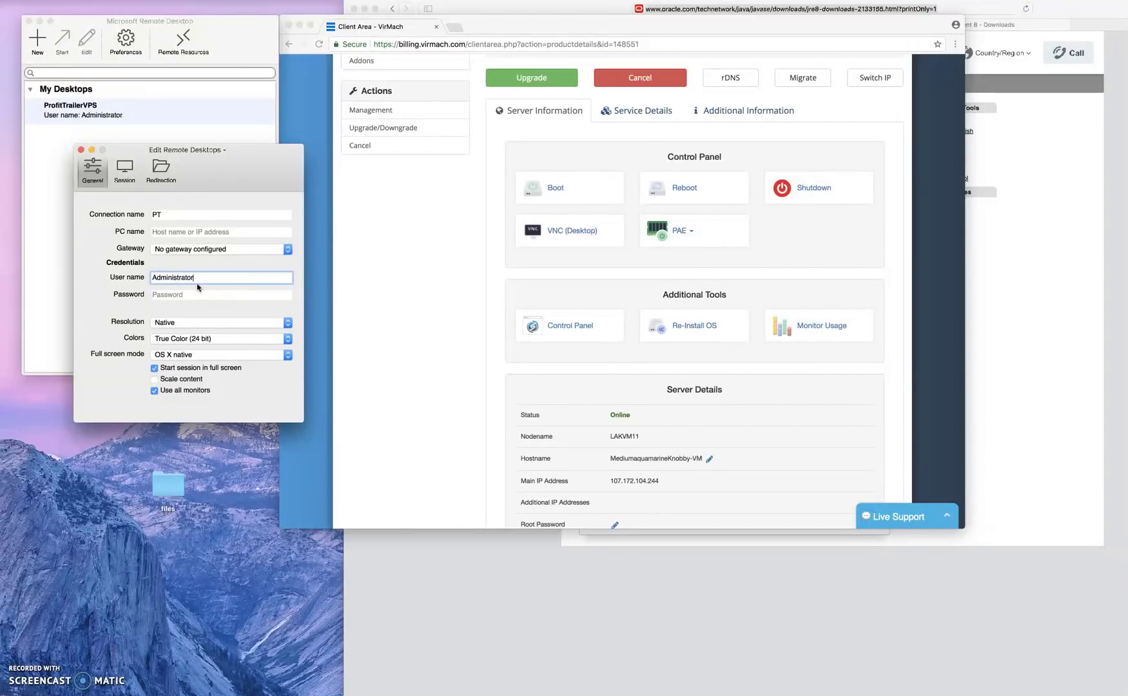
{"action": "left_click", "coordinate": [189, 295]}
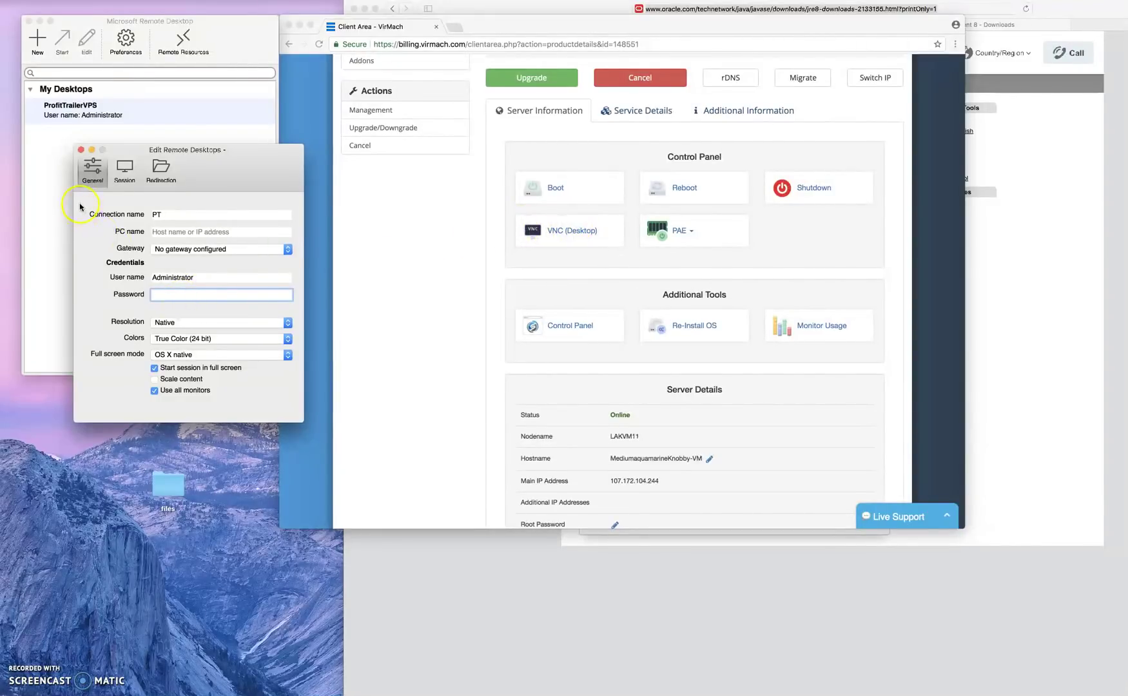
Clear the PT connection name and user name, then close the unfinished connection dialog.
{"action": "left_click", "coordinate": [81, 152]}
{"action": "left_click", "coordinate": [282, 229]}
{"action": "left_click", "coordinate": [82, 152]}
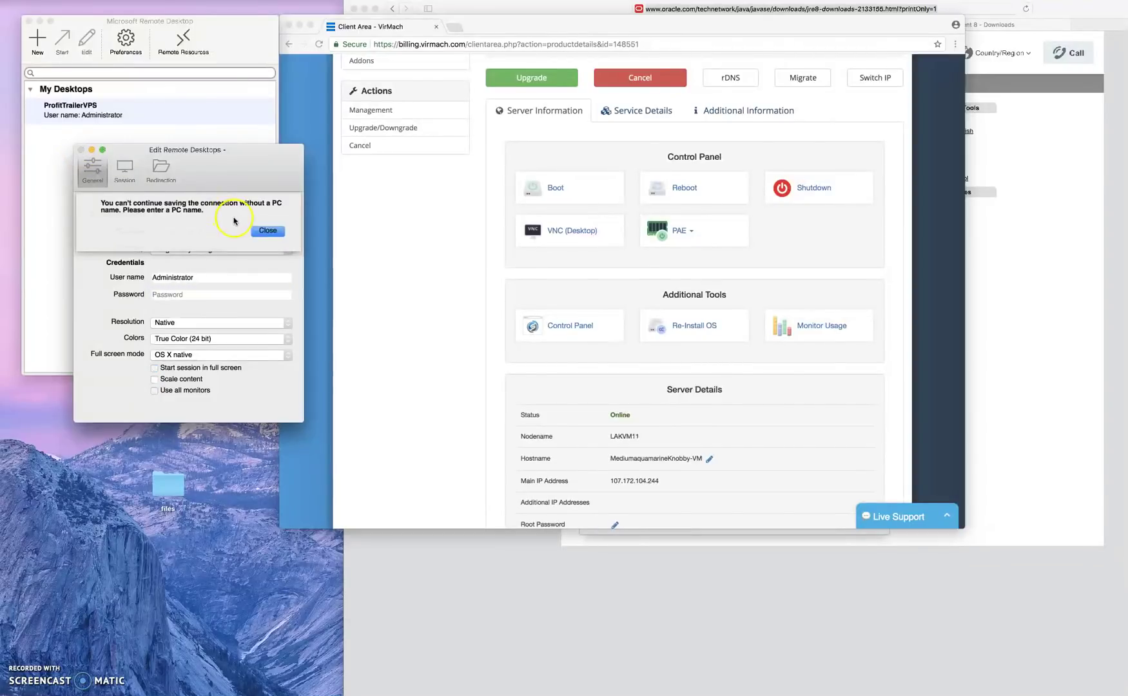
{"action": "left_click", "coordinate": [263, 229]}
{"action": "double_click", "coordinate": [192, 215]}
{"action": "double_click", "coordinate": [169, 277]}
{"action": "key", "text": "BackSpace"}
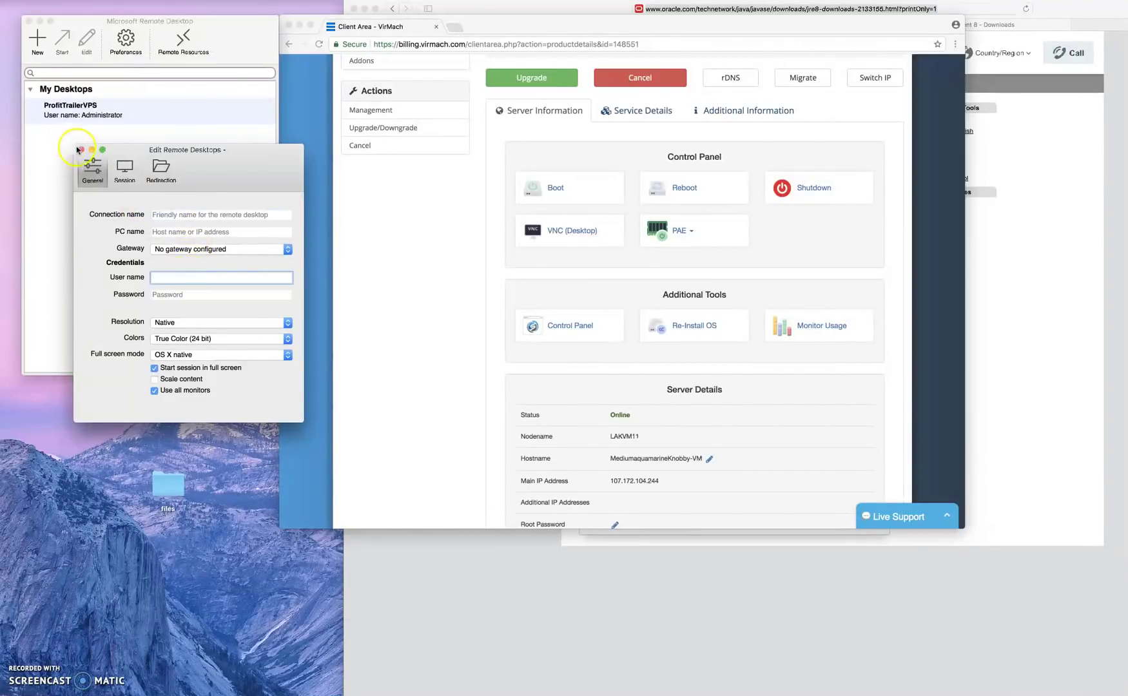
{"action": "left_click", "coordinate": [82, 149]}
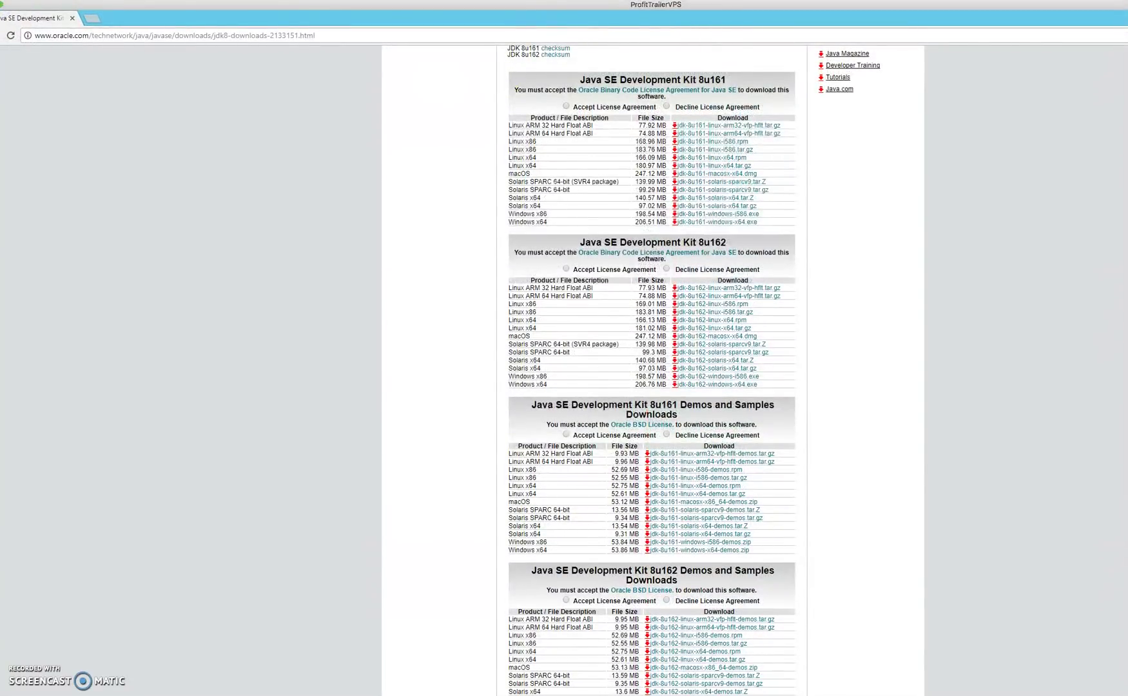
Exit full screen and shrink the server's maximized Chrome window, moving it down and left.
{"action": "left_click", "coordinate": [45, 39]}
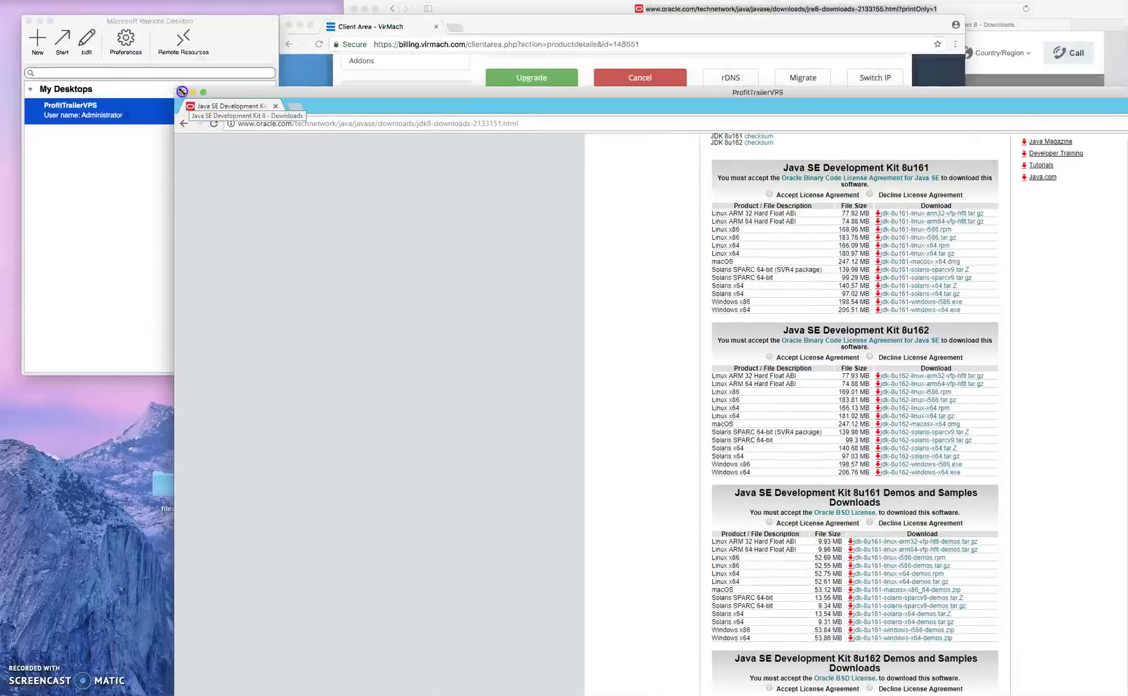
{"action": "left_click_drag", "start_coordinate": [433, 98], "coordinate": [269, 18]}
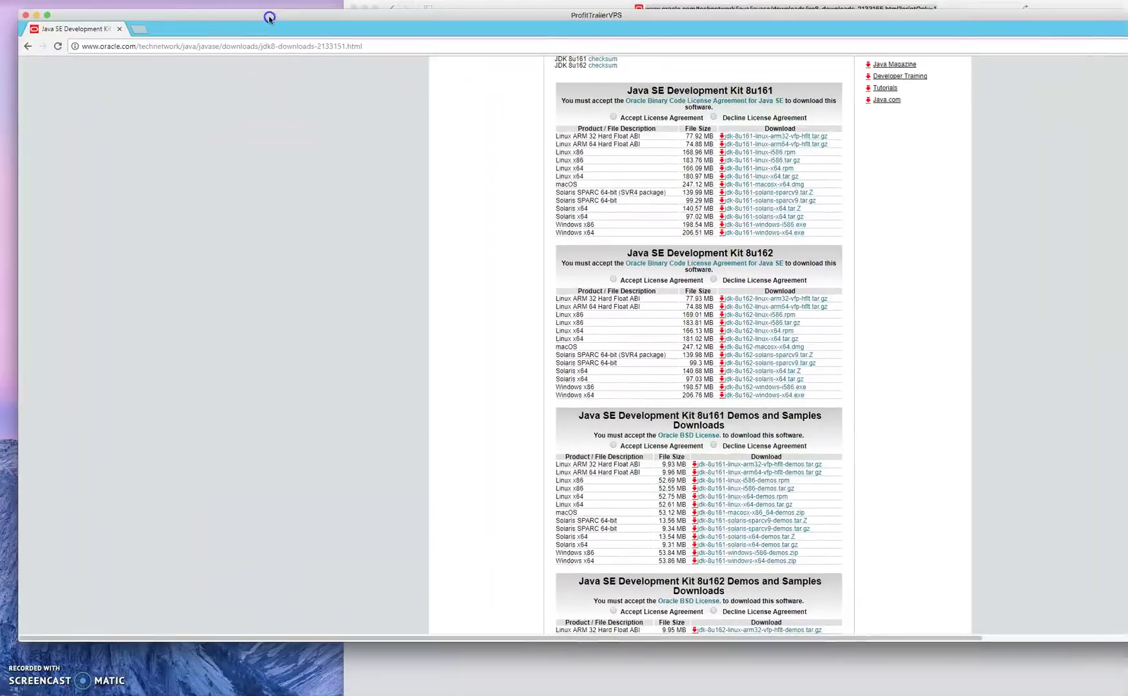
{"action": "double_click", "coordinate": [1078, 29]}
{"action": "left_click_drag", "start_coordinate": [1073, 33], "coordinate": [997, 73]}
Close the server's Chrome window and reposition the ProfitTrailerVPS session window.
{"action": "left_click", "coordinate": [1123, 57]}
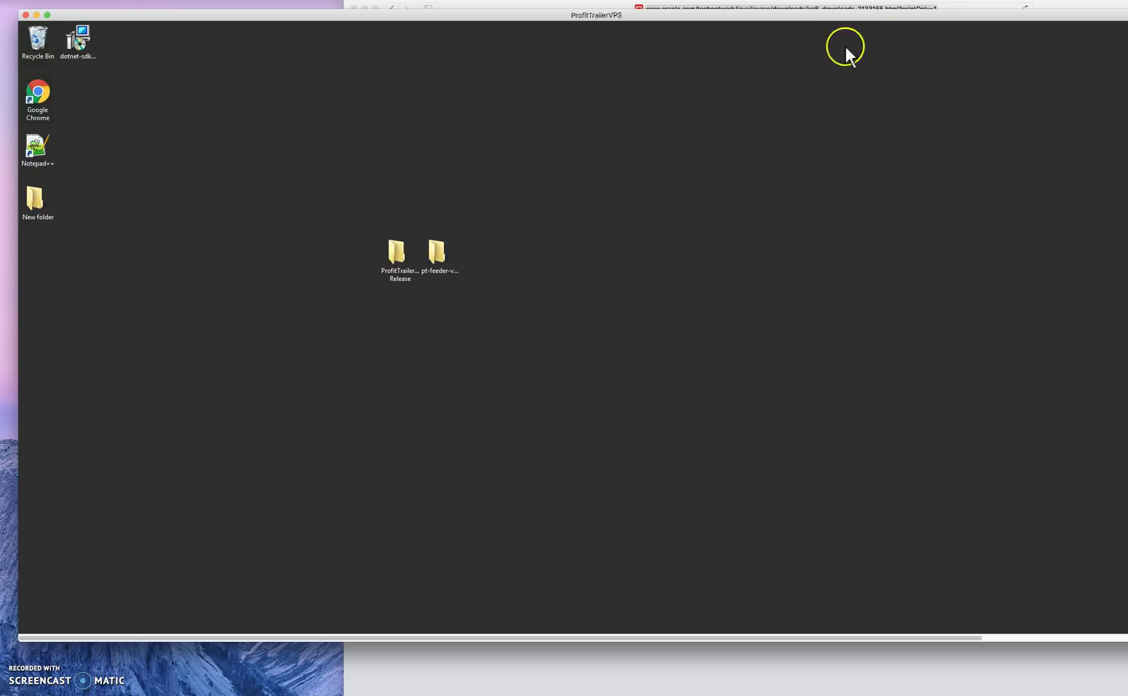
{"action": "double_click", "coordinate": [223, 12]}
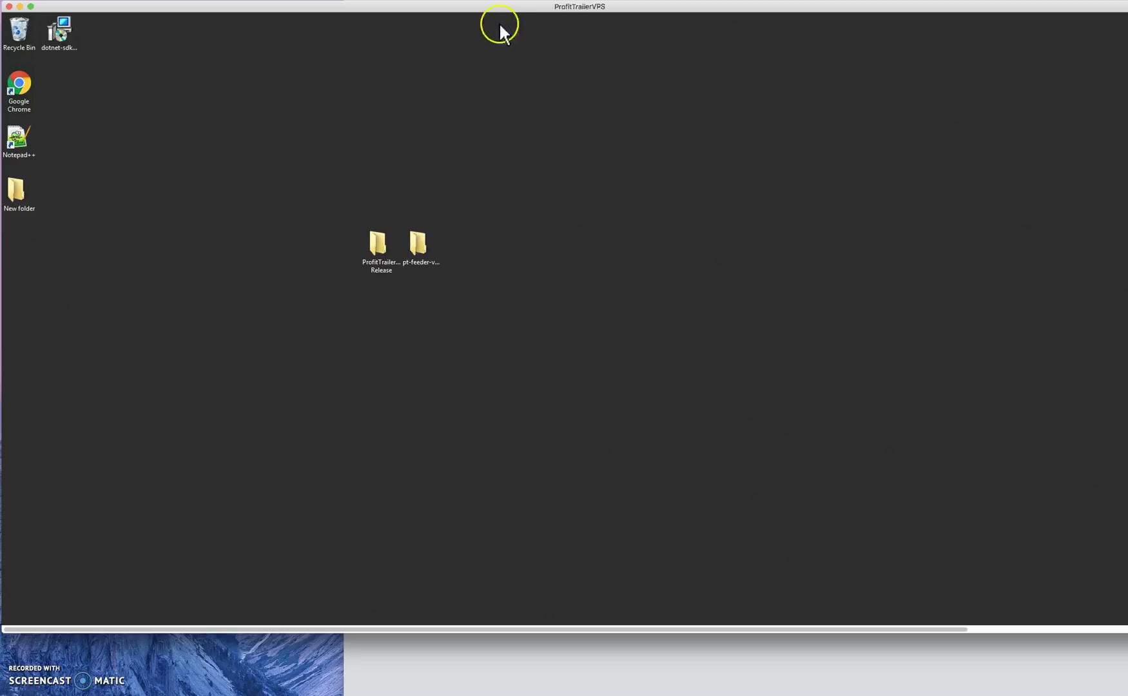
{"action": "mouse_move", "coordinate": [493, 9]}
{"action": "left_mouse_down"}
{"action": "mouse_move", "coordinate": [516, 97]}
{"action": "mouse_move", "coordinate": [505, 205]}
{"action": "mouse_move", "coordinate": [492, 9]}
{"action": "left_mouse_up"}
{"action": "scroll", "coordinate": [207, 325], "scroll_direction": "down", "scroll_amount": 5}
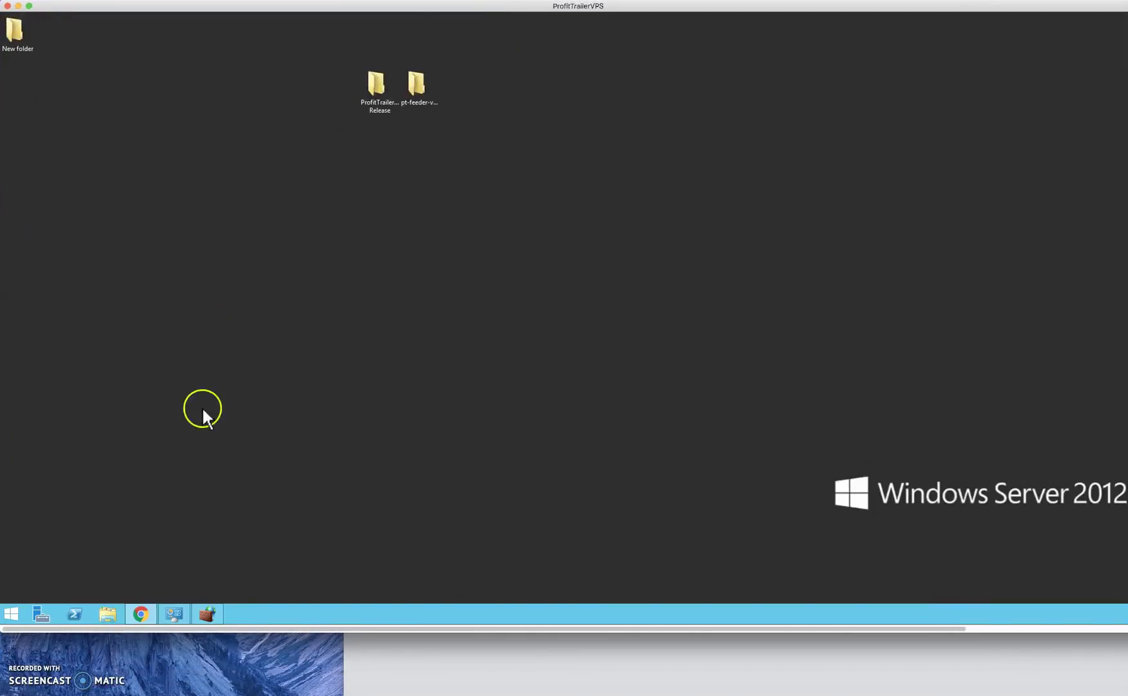
Open the server's Start screen, closing a stray Windows PowerShell window along the way.
{"action": "left_click", "coordinate": [13, 613]}
{"action": "left_click", "coordinate": [173, 107]}
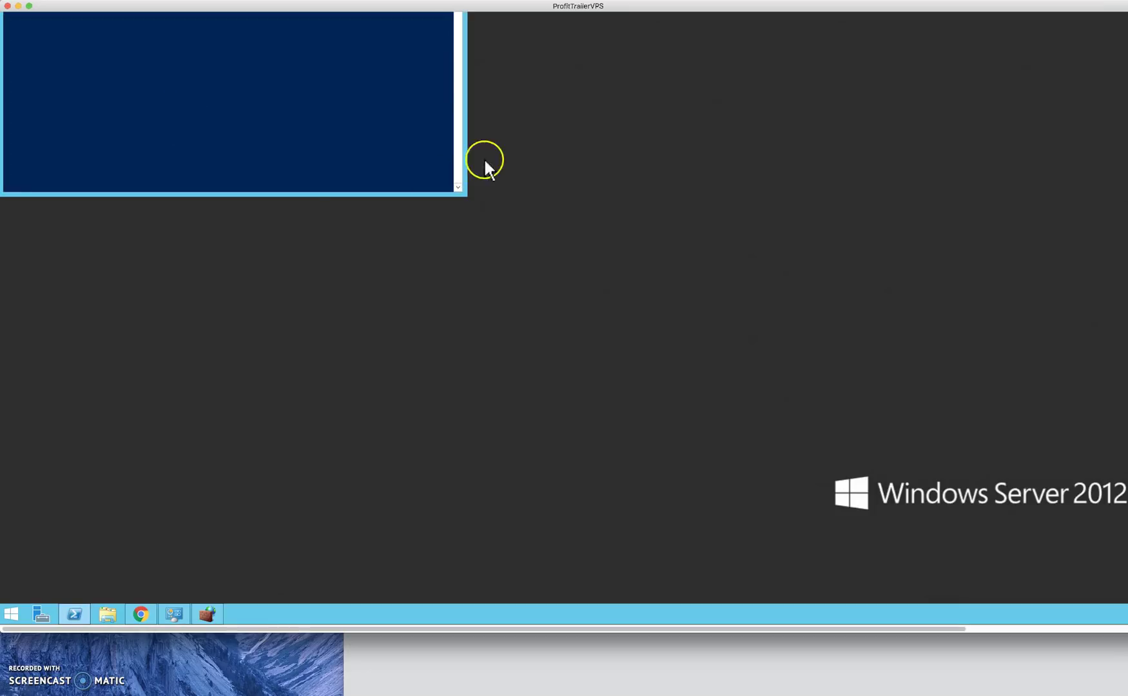
{"action": "scroll", "coordinate": [509, 219], "scroll_direction": "up", "scroll_amount": 5}
{"action": "left_click", "coordinate": [458, 22]}
{"action": "scroll", "coordinate": [110, 561], "scroll_direction": "down", "scroll_amount": 5}
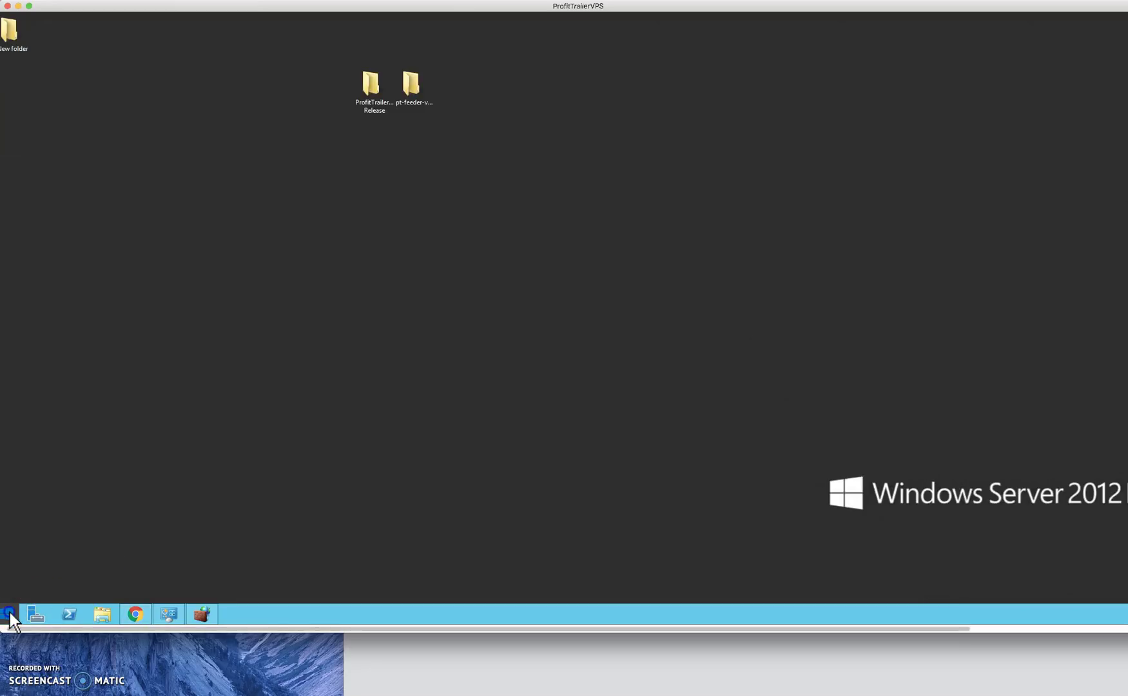
{"action": "left_click", "coordinate": [10, 611]}
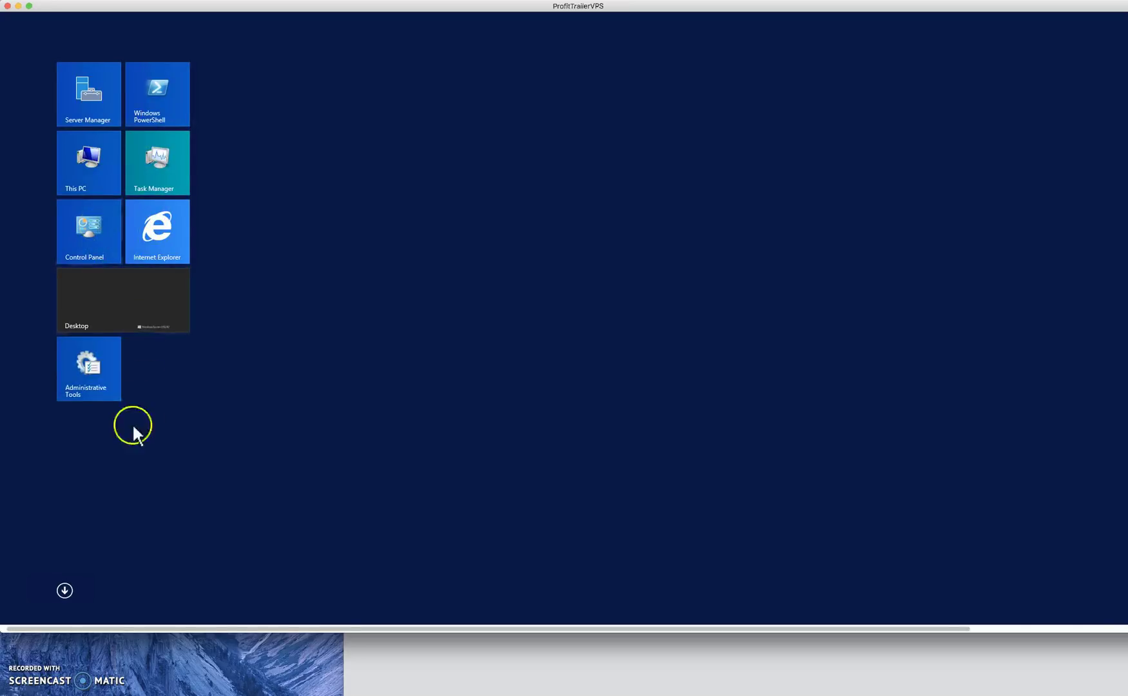
Launch Windows Firewall with Advanced Security from Administrative Tools and enlarge its window to show all panes.
{"action": "left_click", "coordinate": [102, 380]}
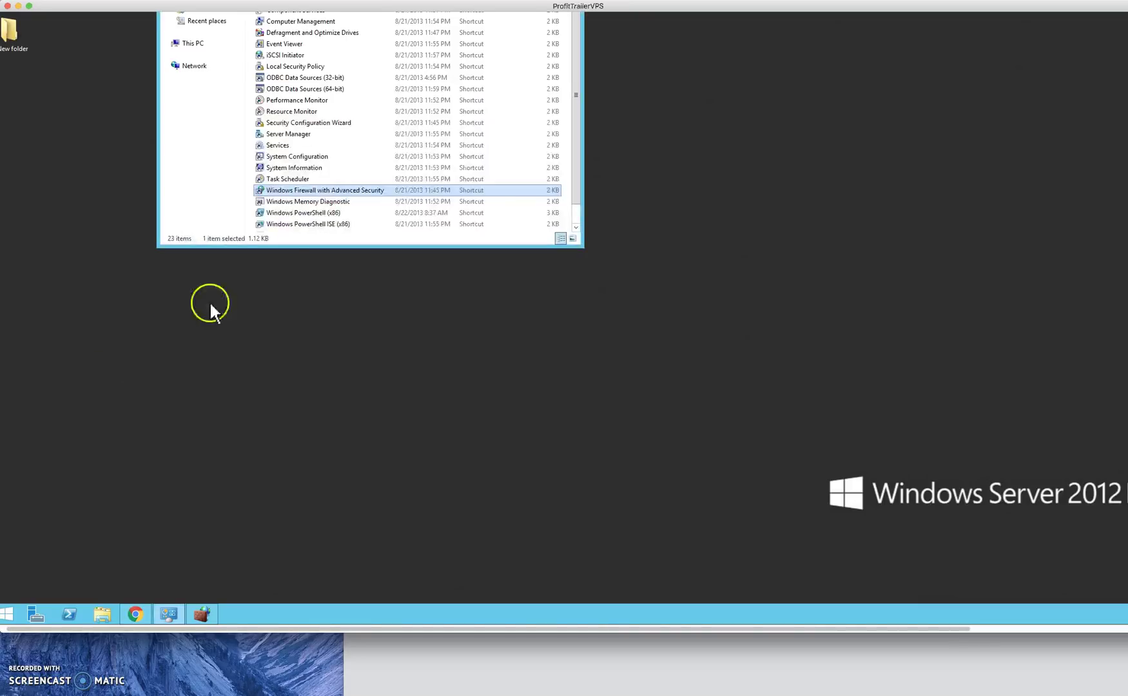
{"action": "scroll", "coordinate": [700, 226], "scroll_direction": "up", "scroll_amount": 3}
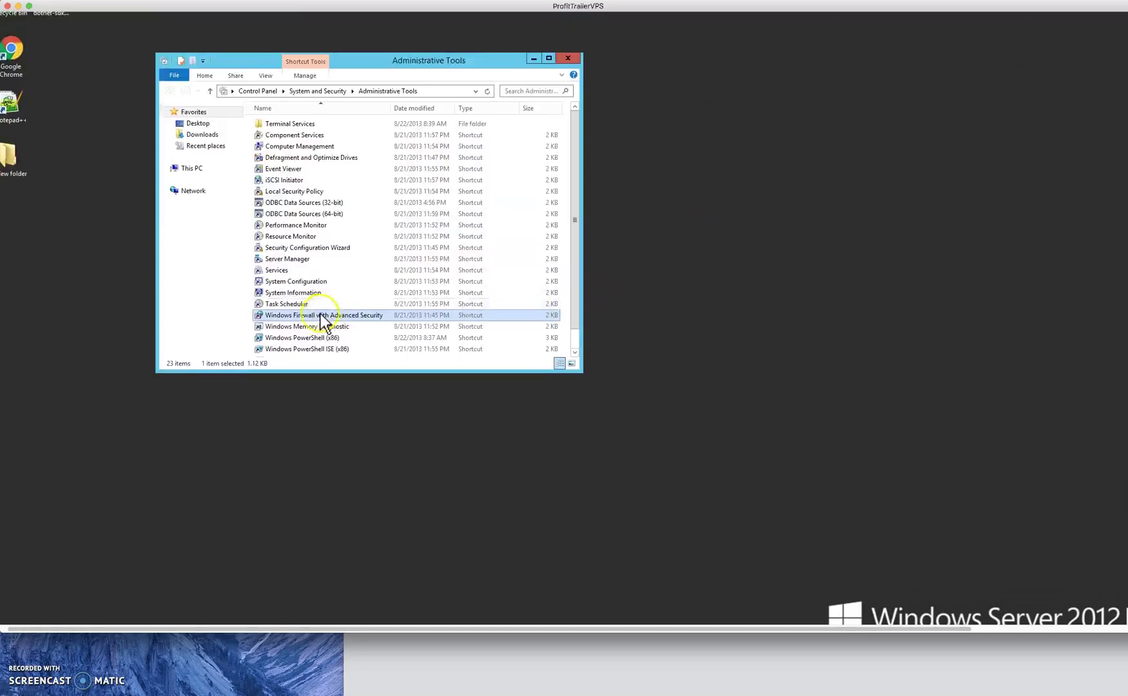
{"action": "double_click", "coordinate": [355, 316]}
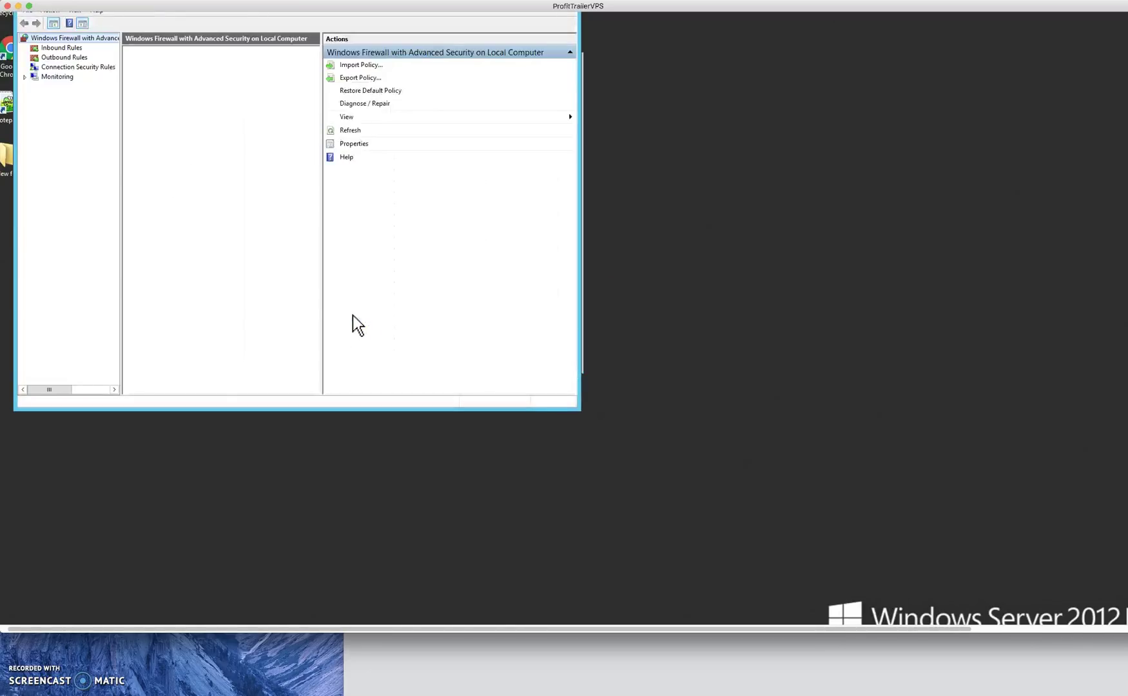
{"action": "mouse_move", "coordinate": [399, 11]}
{"action": "left_mouse_down"}
{"action": "mouse_move", "coordinate": [440, 30]}
{"action": "mouse_move", "coordinate": [418, 20]}
{"action": "left_mouse_up"}
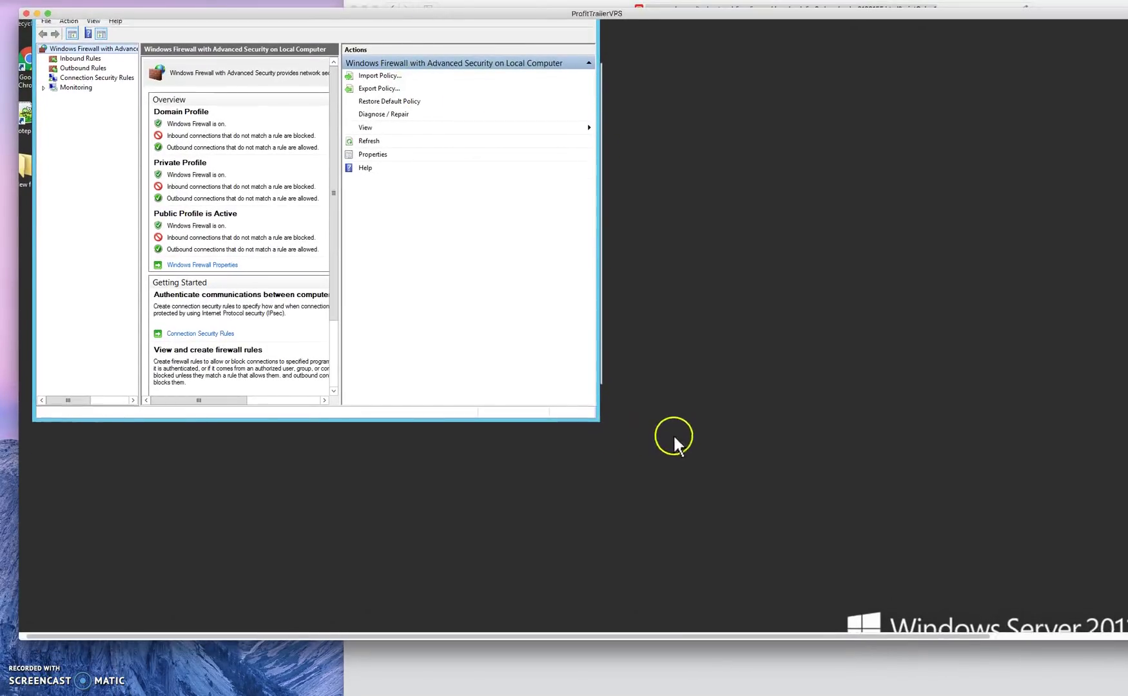
{"action": "scroll", "coordinate": [654, 436], "scroll_direction": "up", "scroll_amount": 1}
{"action": "left_click_drag", "start_coordinate": [598, 455], "coordinate": [749, 491]}
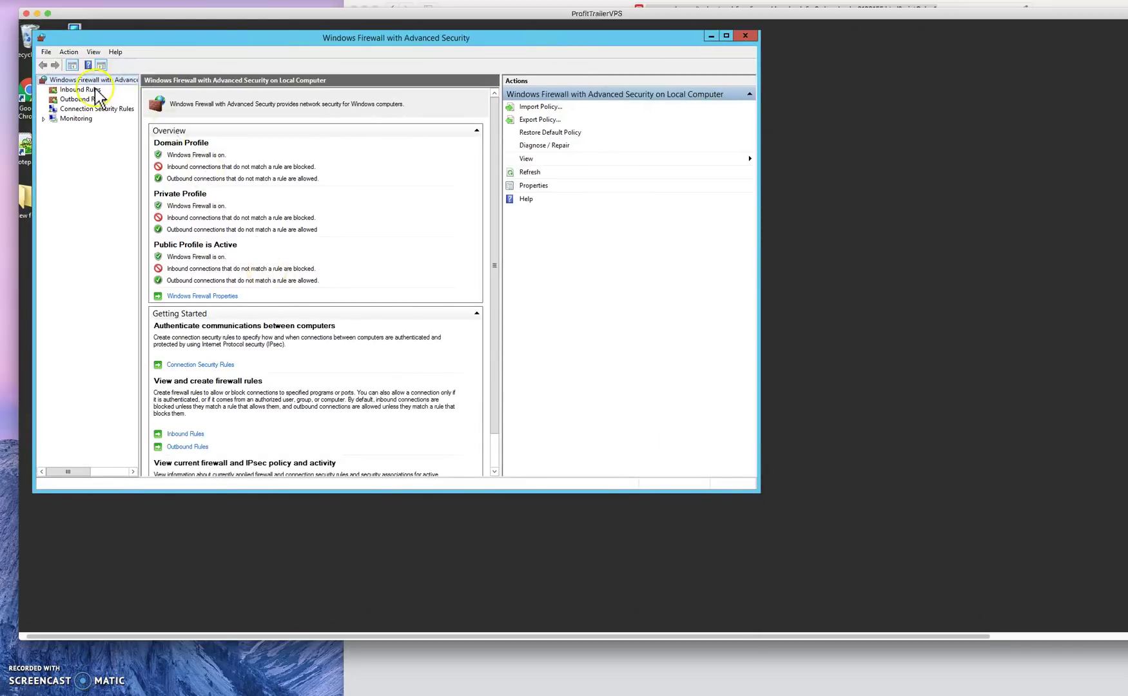
{"action": "left_click_drag", "start_coordinate": [126, 37], "coordinate": [192, 45]}
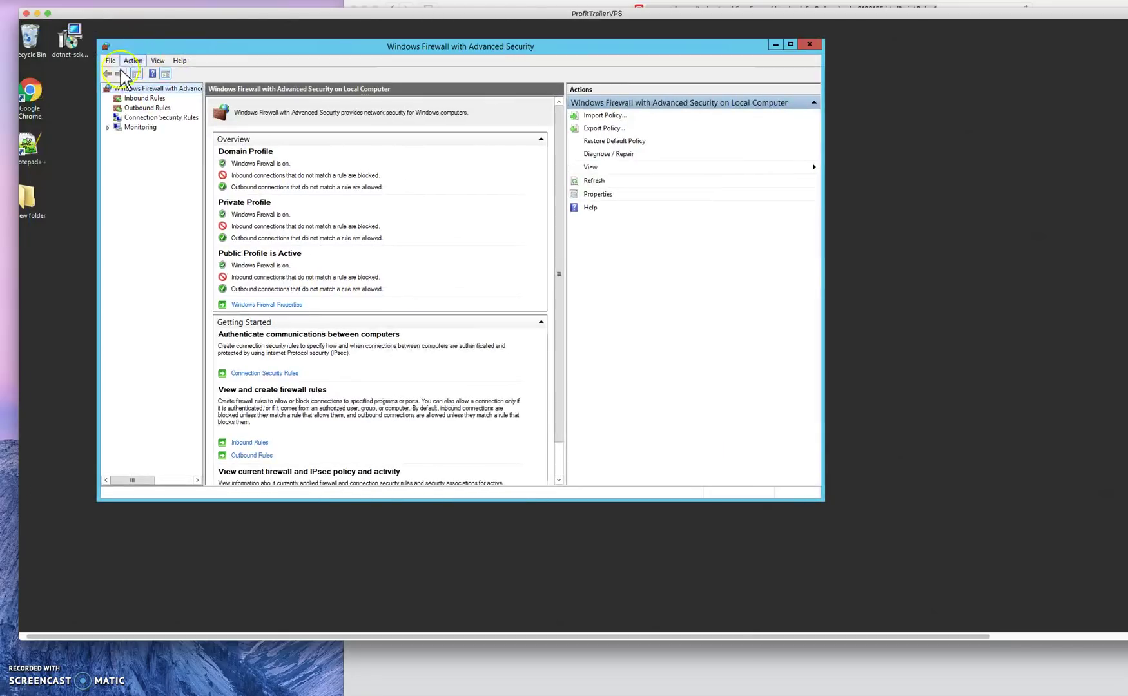
Walk through a new inbound Port rule for TCP 8081, Allow, all profiles, then discard it.
{"action": "left_click", "coordinate": [151, 100]}
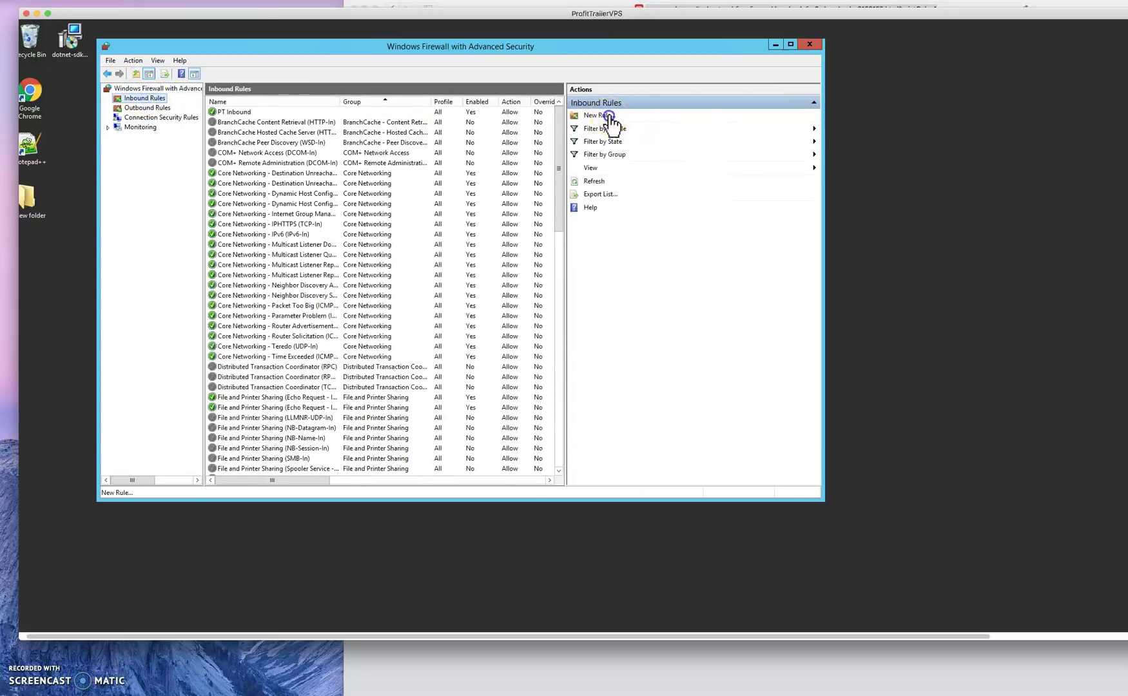
{"action": "left_click", "coordinate": [606, 116]}
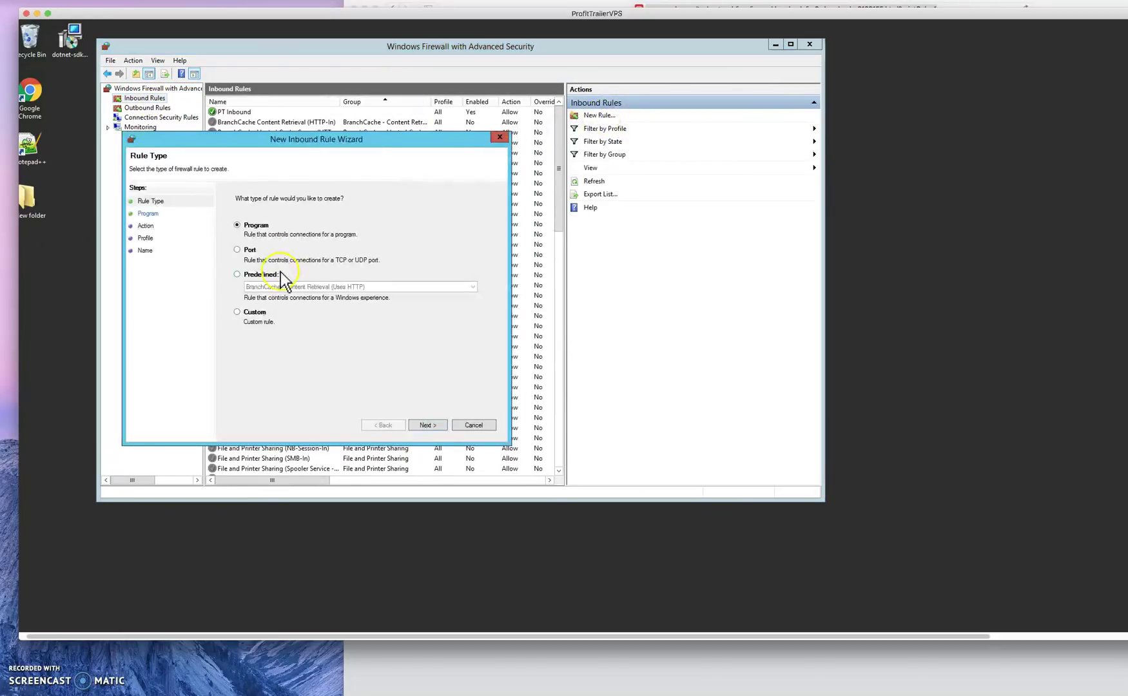
{"action": "left_click", "coordinate": [238, 250]}
{"action": "left_click", "coordinate": [436, 426]}
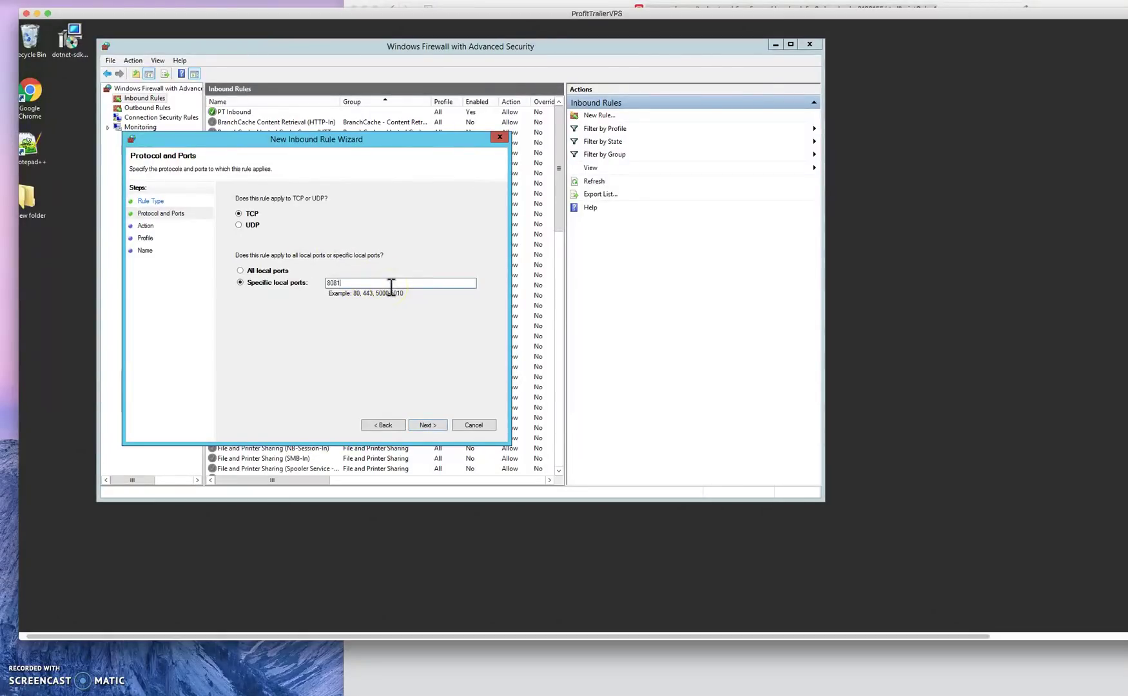
{"action": "left_click", "coordinate": [428, 424]}
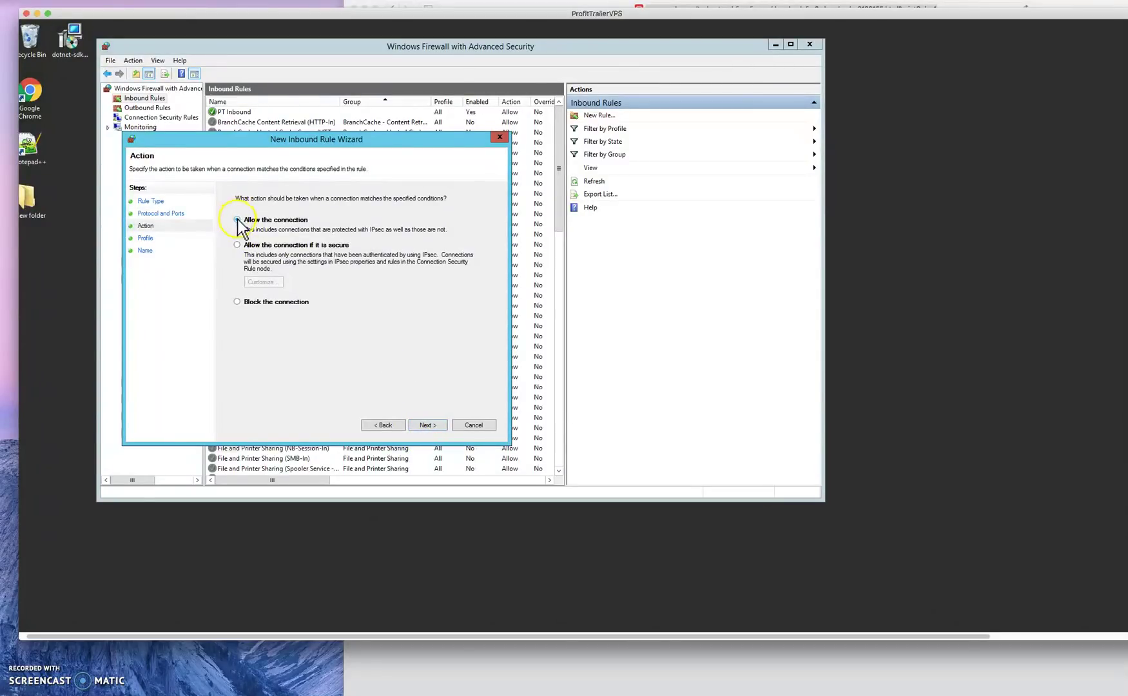
{"action": "left_click", "coordinate": [436, 425]}
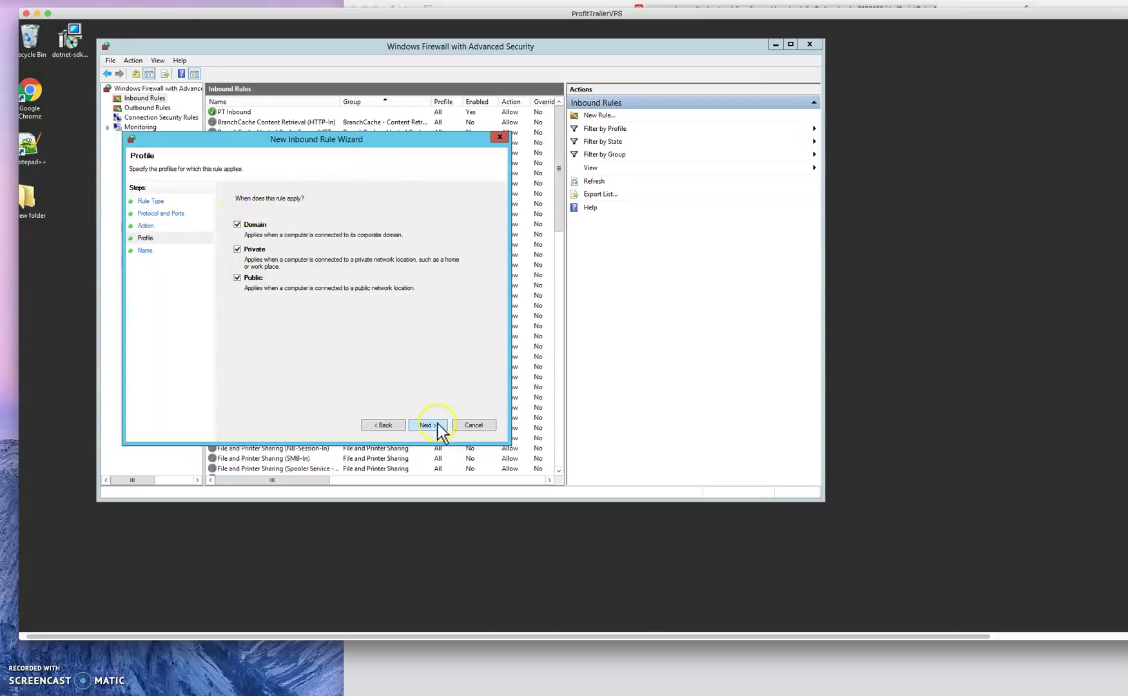
{"action": "left_click", "coordinate": [438, 427]}
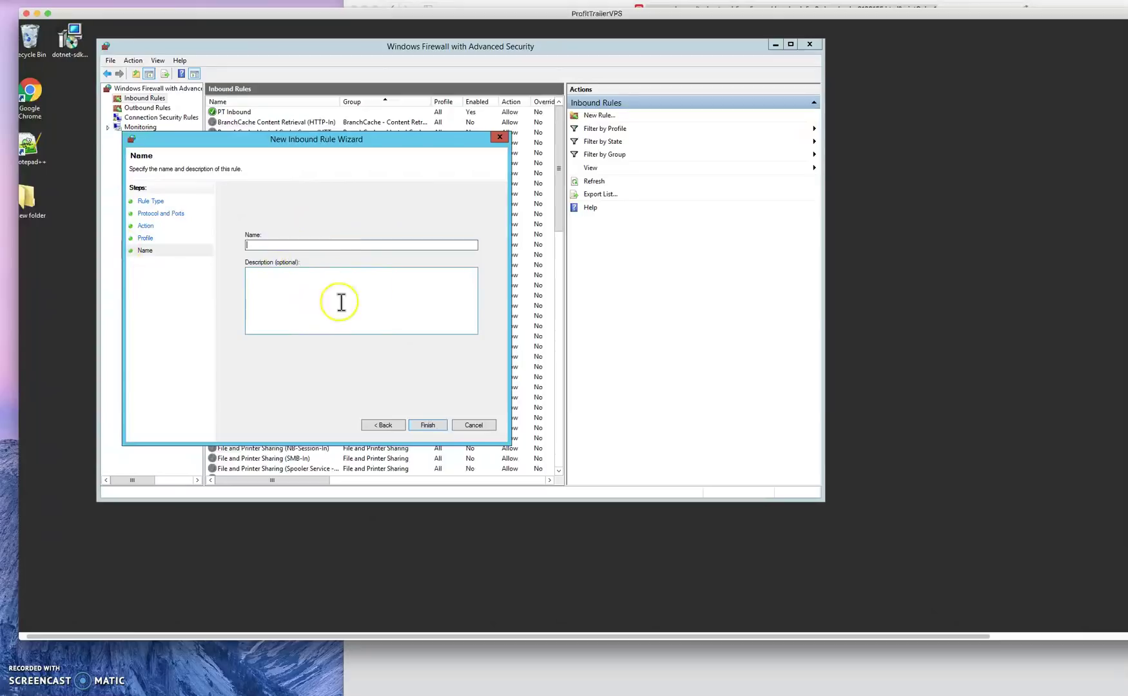
{"action": "left_click", "coordinate": [500, 138]}
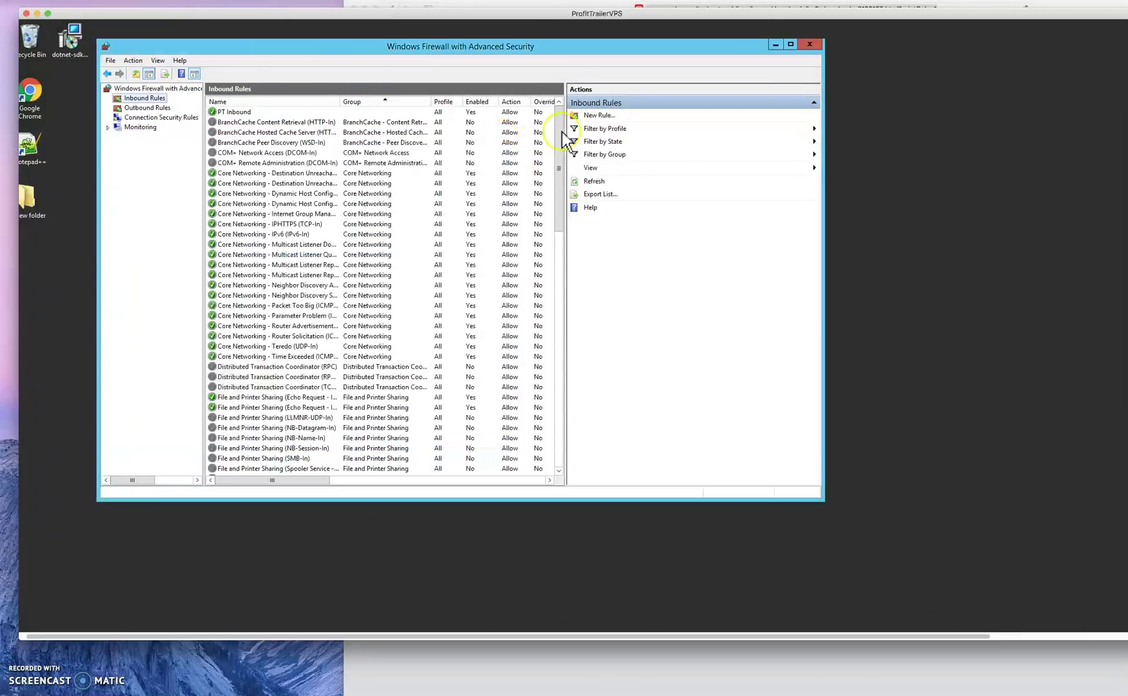
Set up a new outbound Port rule for remote TCP port 8081, allowing connections on all profiles.
{"action": "left_click", "coordinate": [139, 108]}
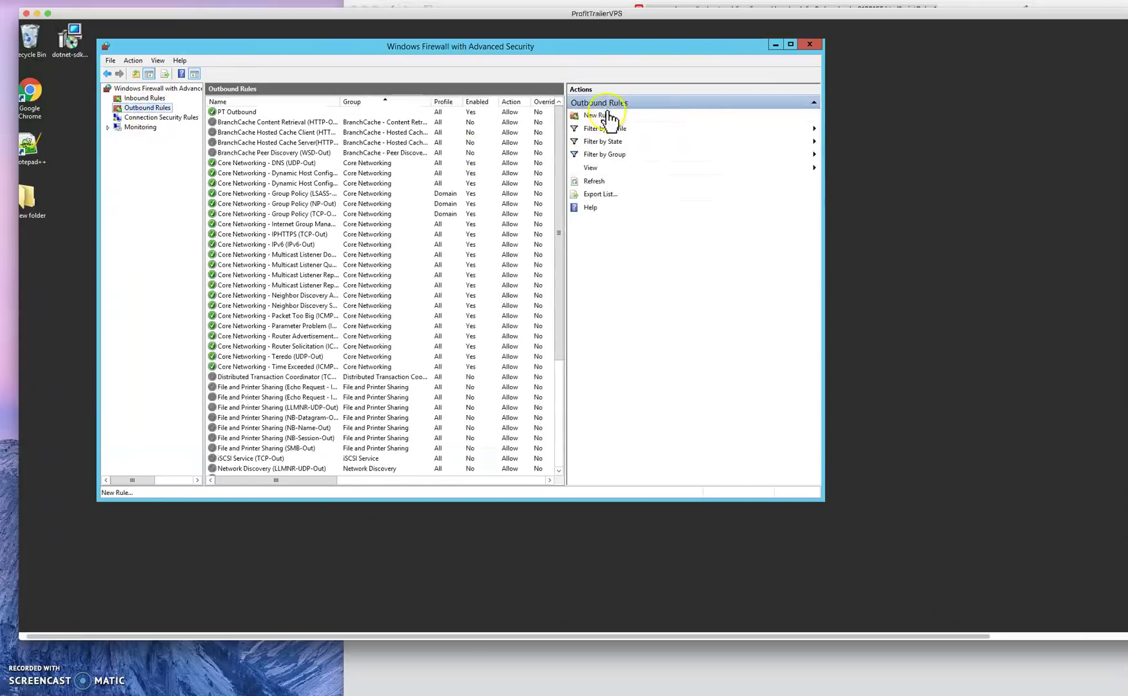
{"action": "left_click", "coordinate": [605, 116]}
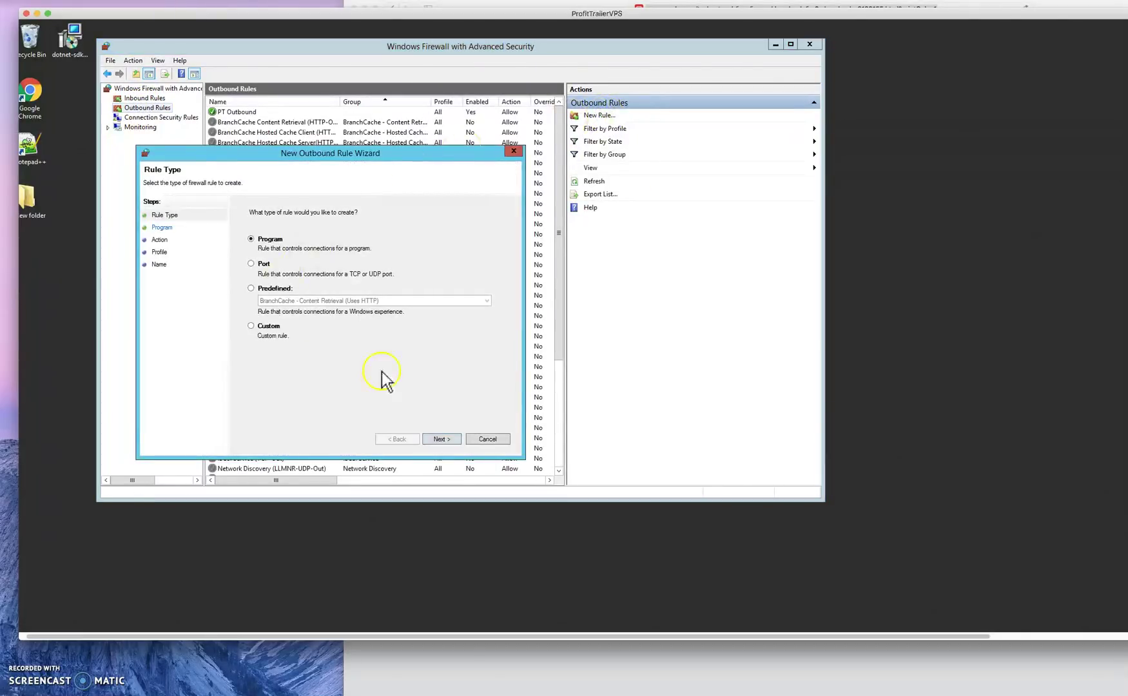
{"action": "left_click", "coordinate": [253, 263]}
{"action": "left_click", "coordinate": [442, 438]}
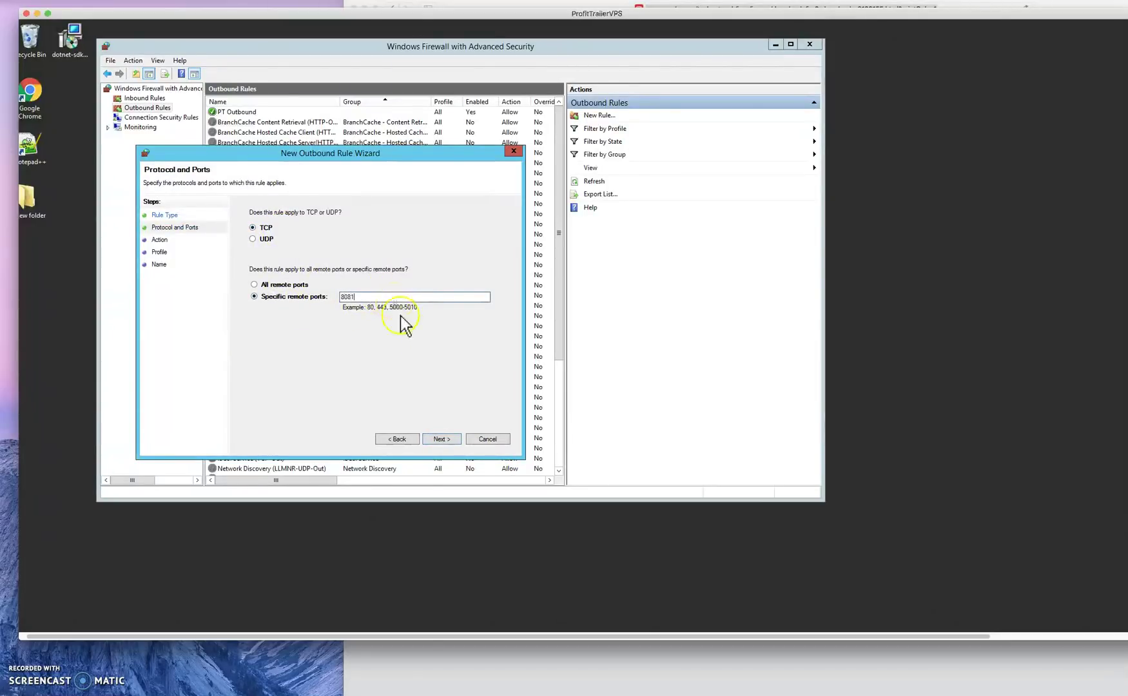
{"action": "left_click", "coordinate": [443, 440]}
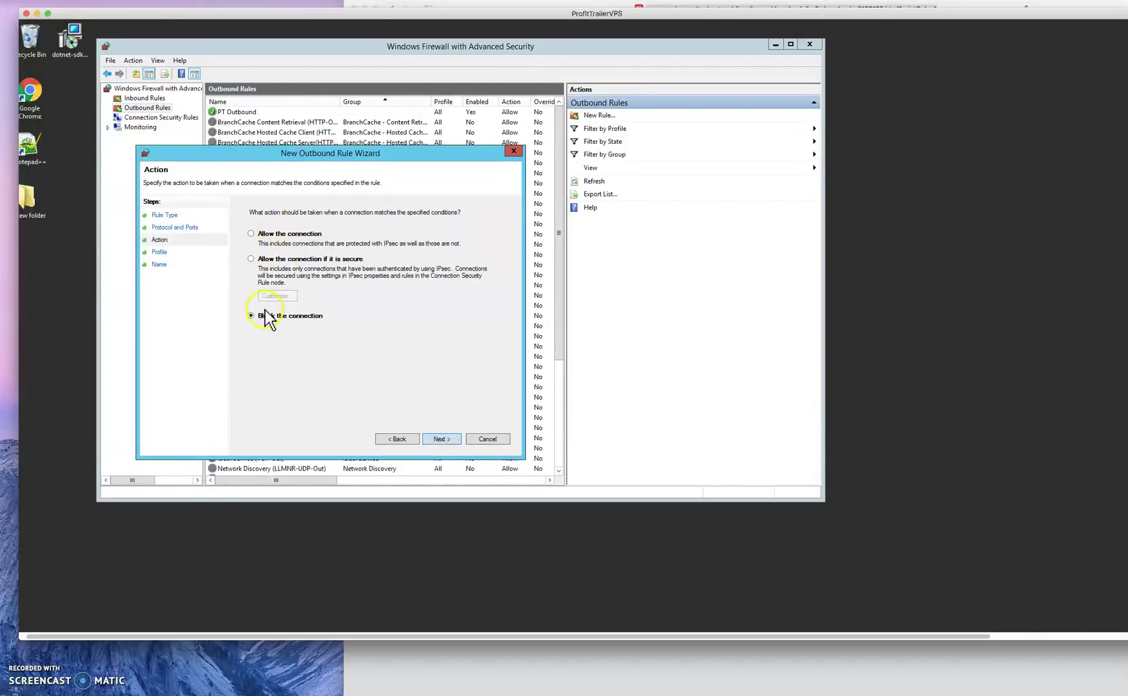
{"action": "left_click", "coordinate": [261, 233]}
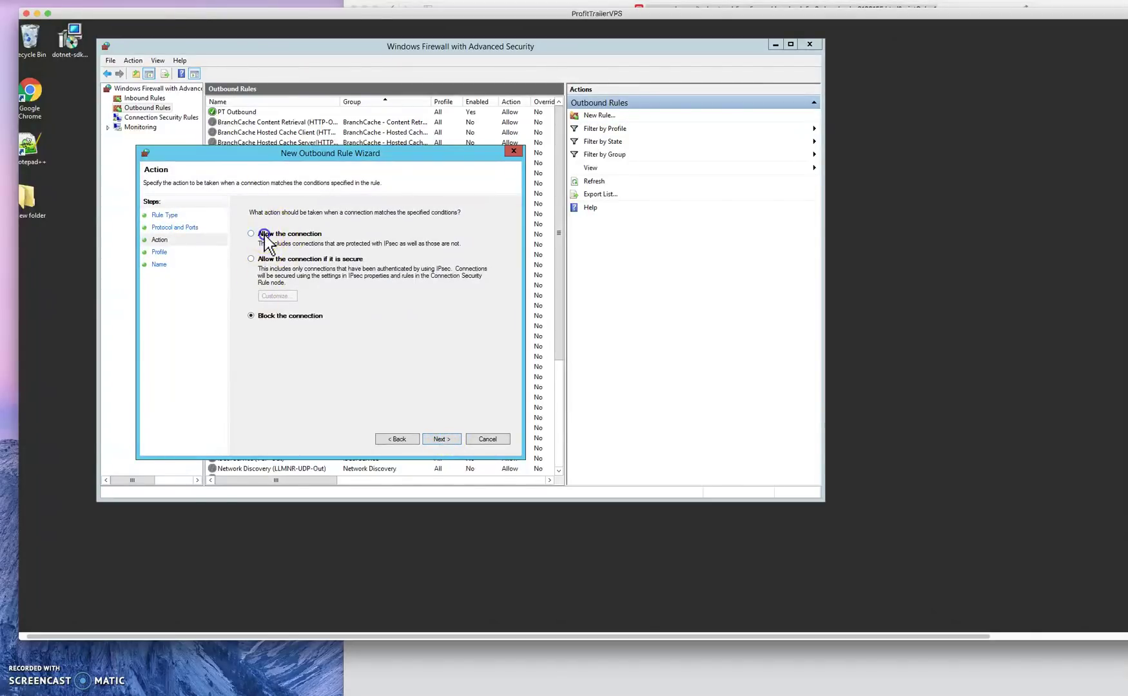
{"action": "left_click", "coordinate": [448, 438]}
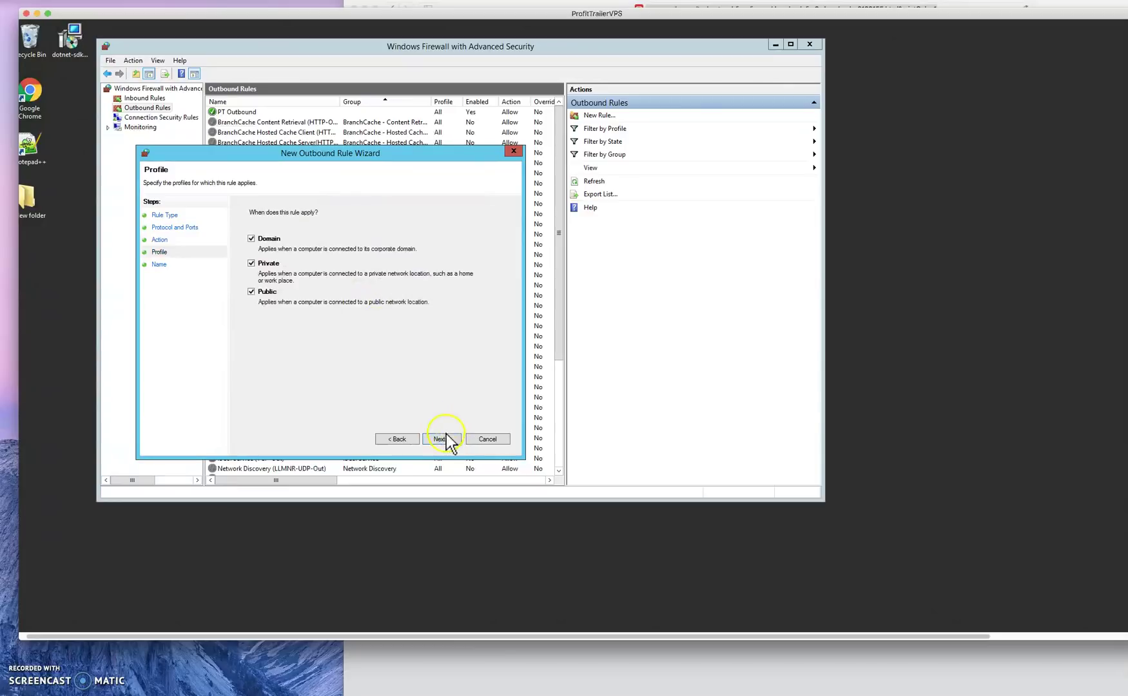
{"action": "left_click", "coordinate": [444, 439]}
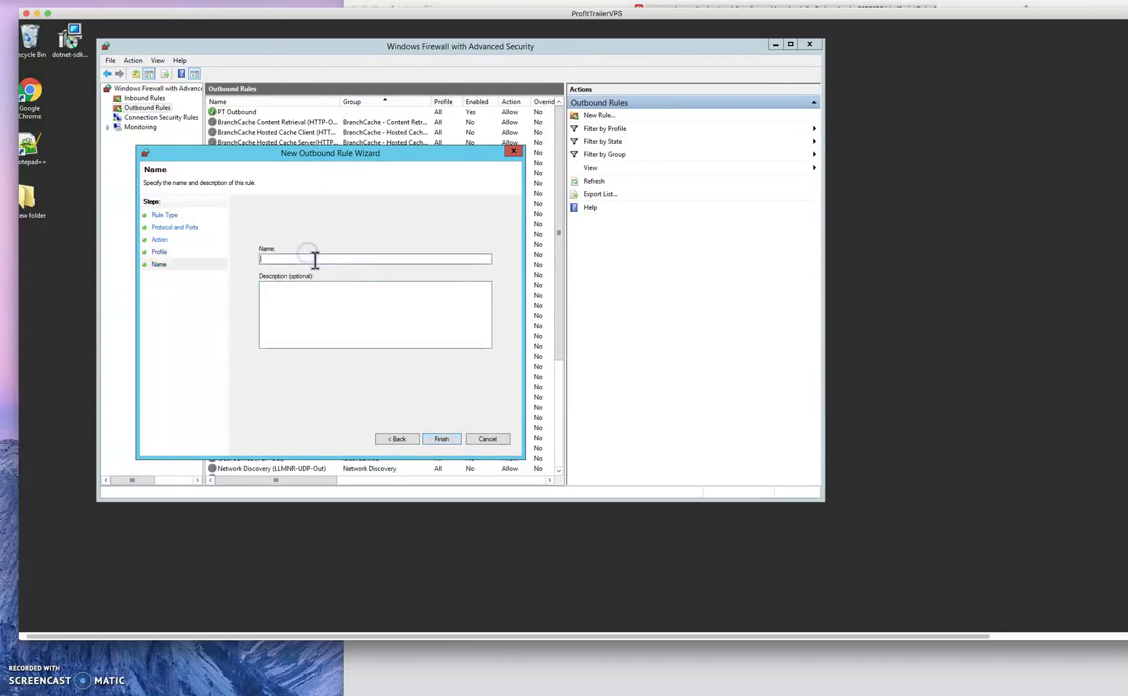
{"action": "left_click", "coordinate": [301, 242]}
Cancel the outbound rule wizard, close the firewall console and Administrative Tools, then try launching Chrome.
{"action": "left_click", "coordinate": [488, 439]}
{"action": "left_click", "coordinate": [809, 44]}
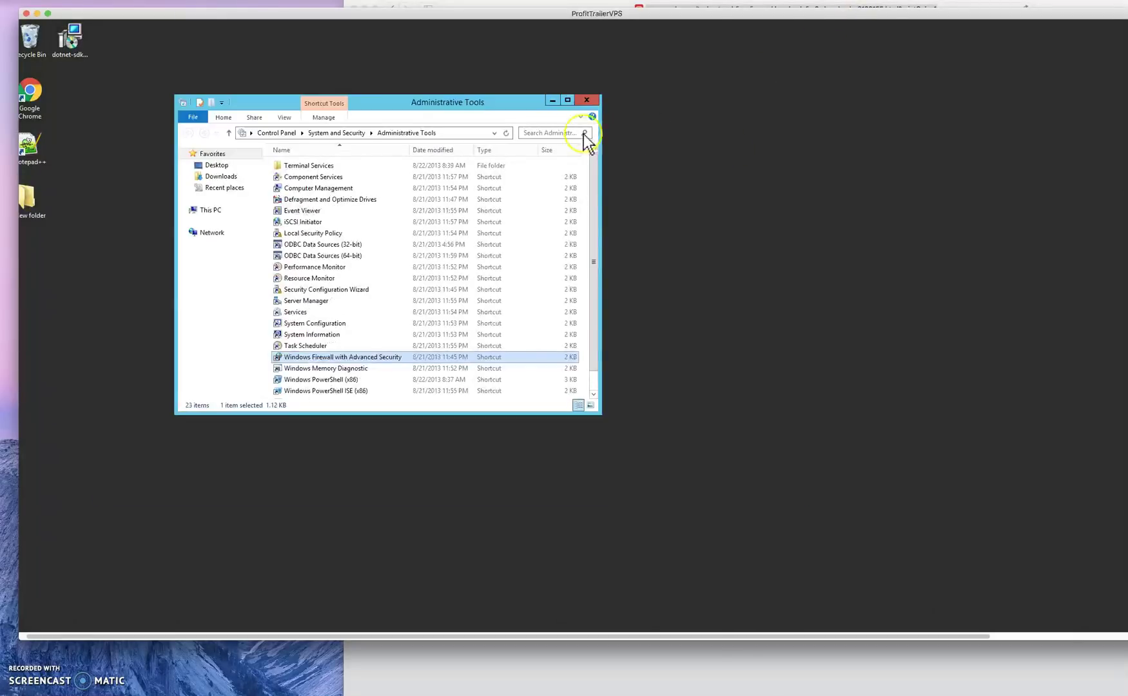
{"action": "left_click", "coordinate": [586, 101]}
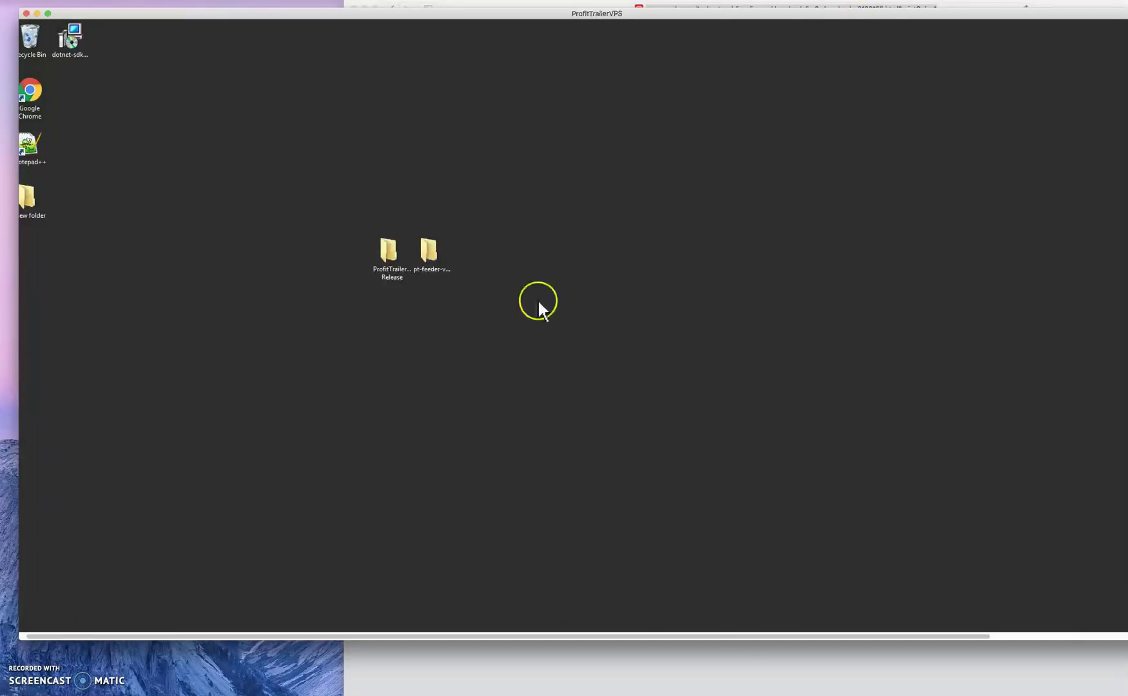
{"action": "scroll", "coordinate": [461, 308], "scroll_direction": "left", "scroll_amount": 1}
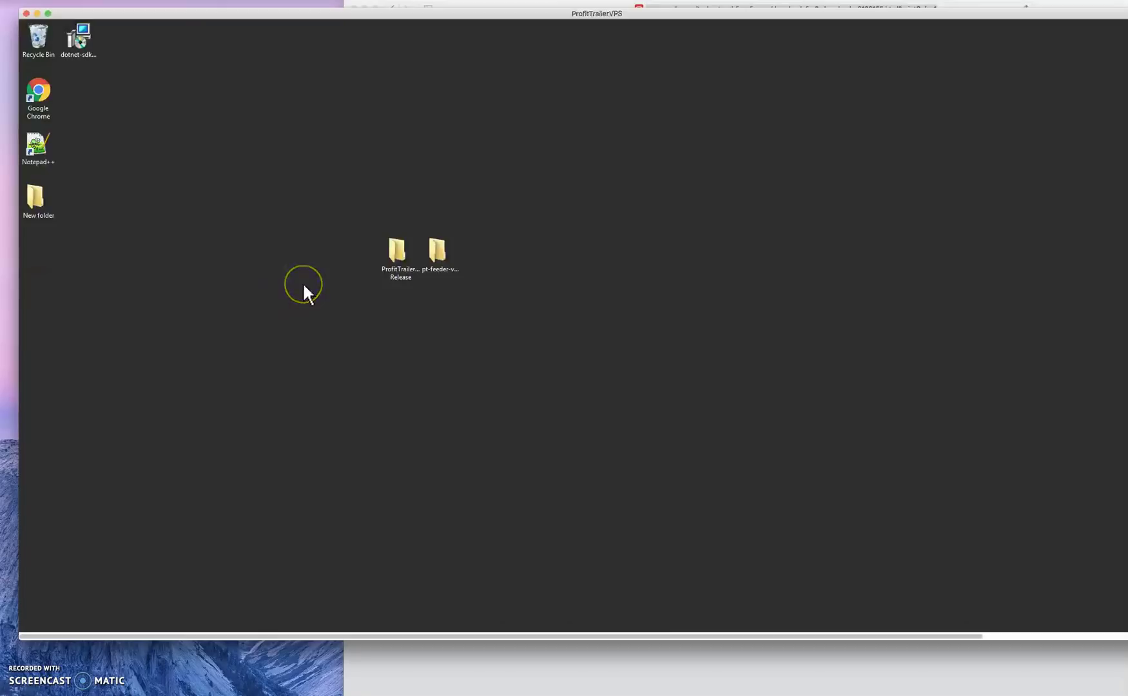
{"action": "double_click", "coordinate": [39, 97]}
{"action": "left_click_drag", "start_coordinate": [279, 18], "coordinate": [264, 11]}
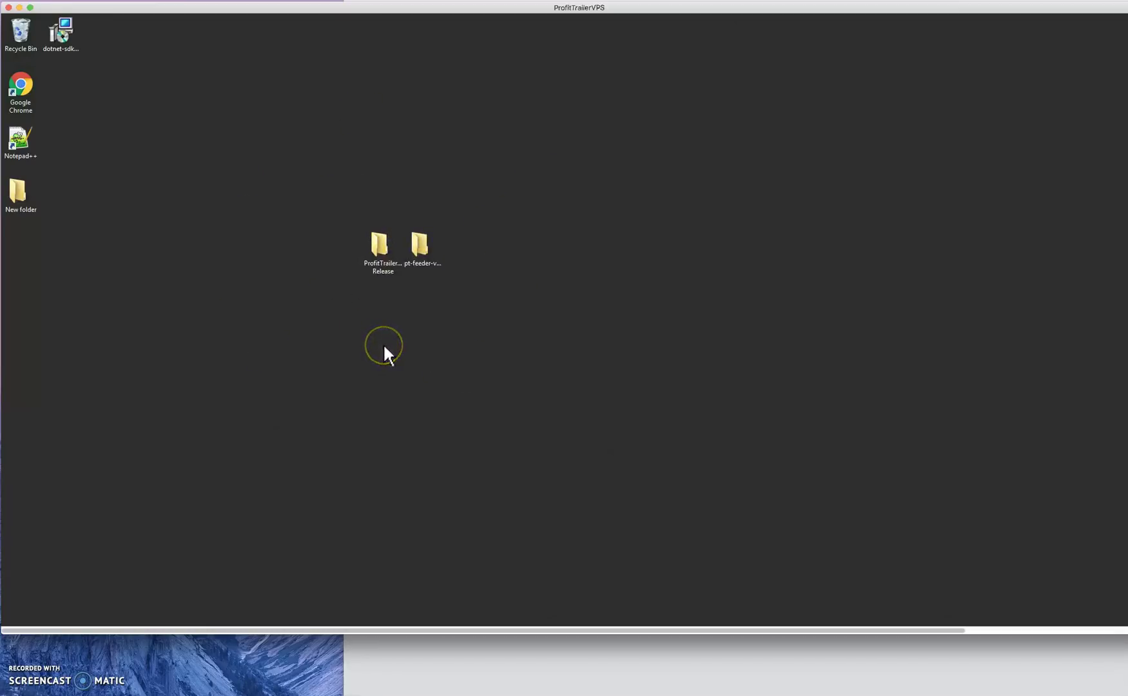
{"action": "left_click", "coordinate": [383, 301]}
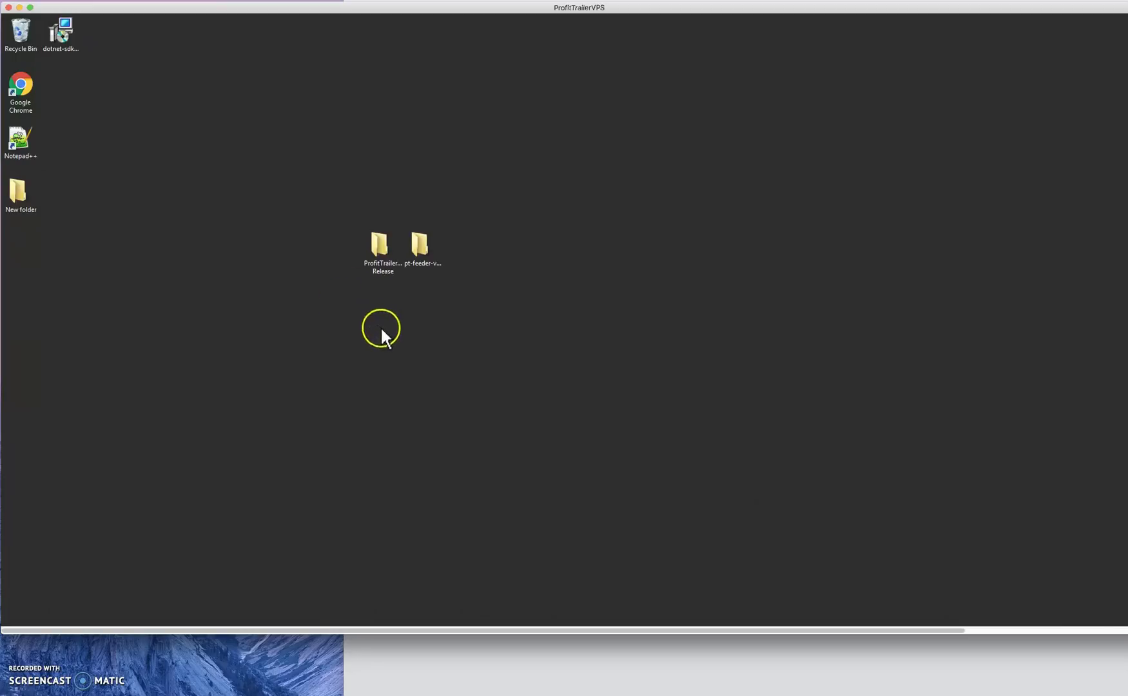